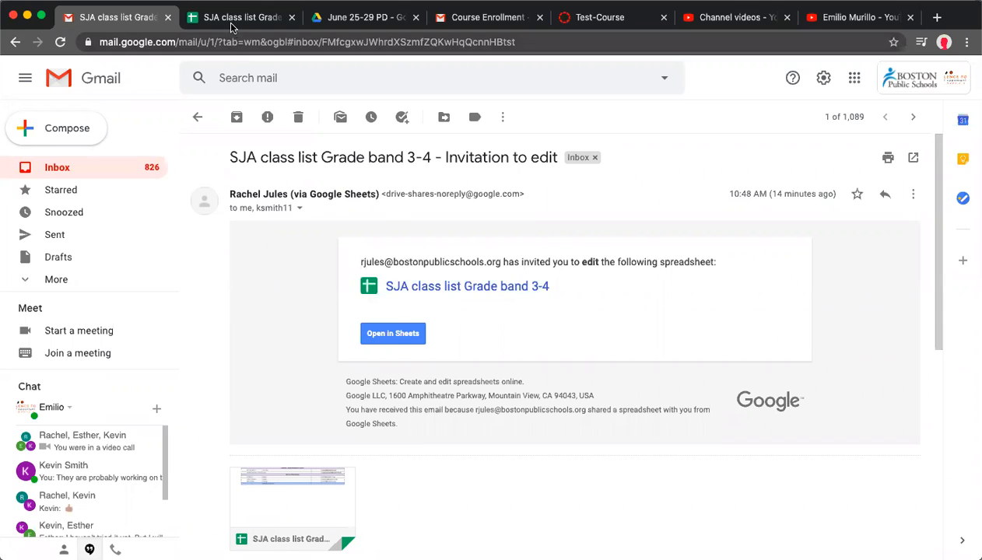
Copy the six student email addresses in rows 8 to 13 of the class list spreadsheet
left_click(232, 24)
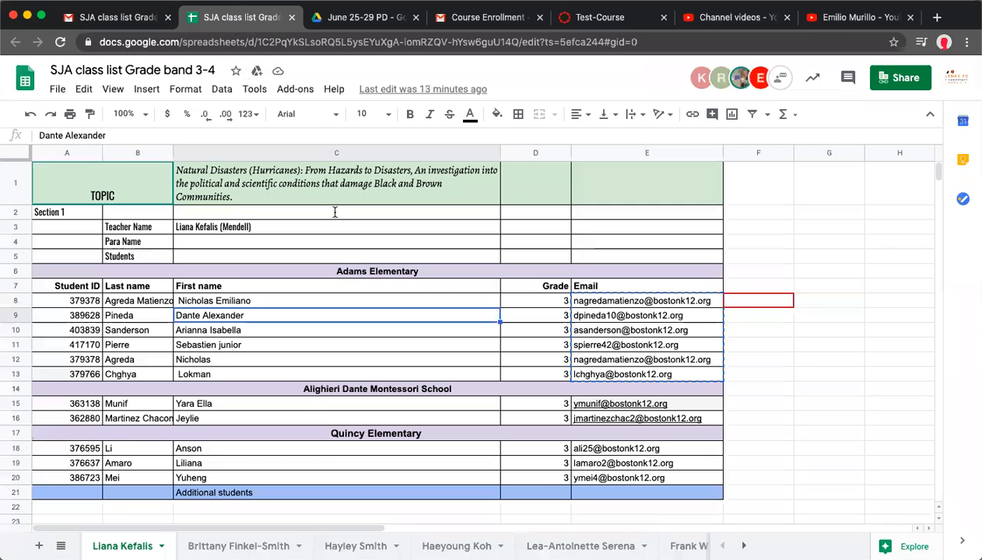
left_click(628, 316)
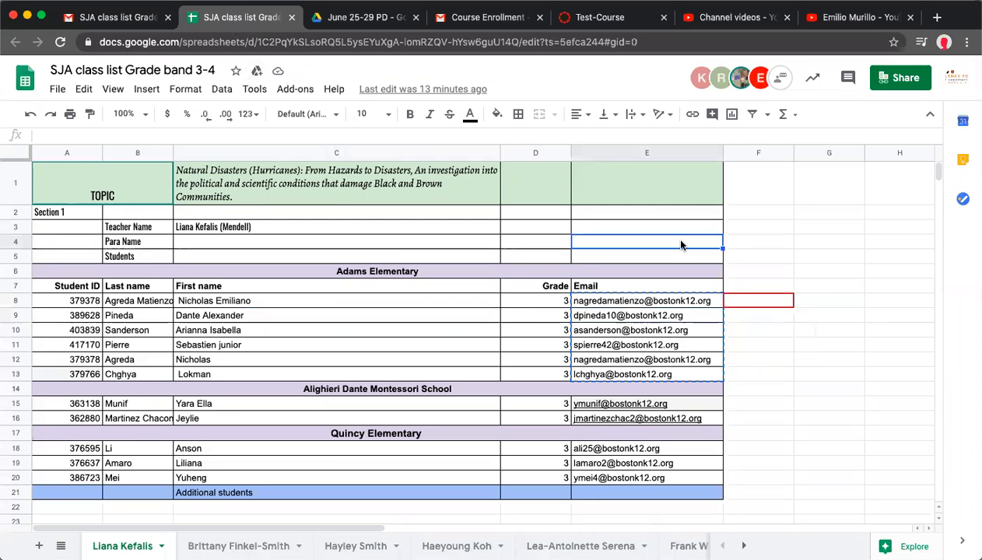
left_click(631, 304)
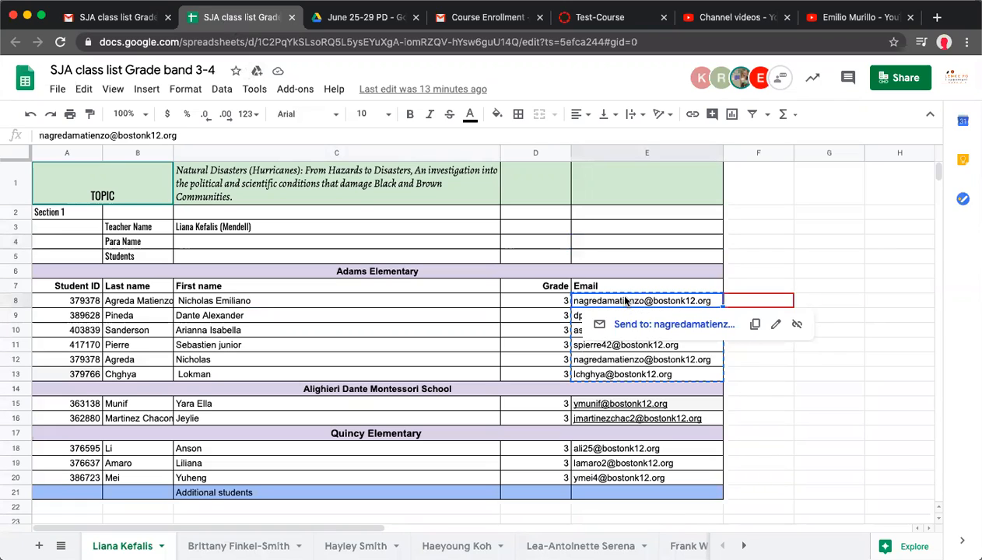
left_click_drag(631, 305, 620, 375)
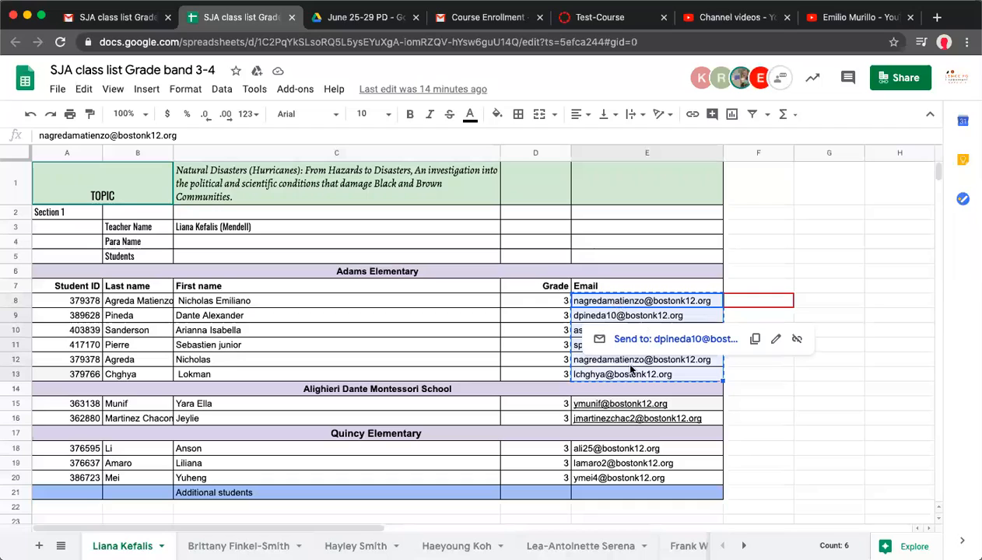
right_click(603, 308)
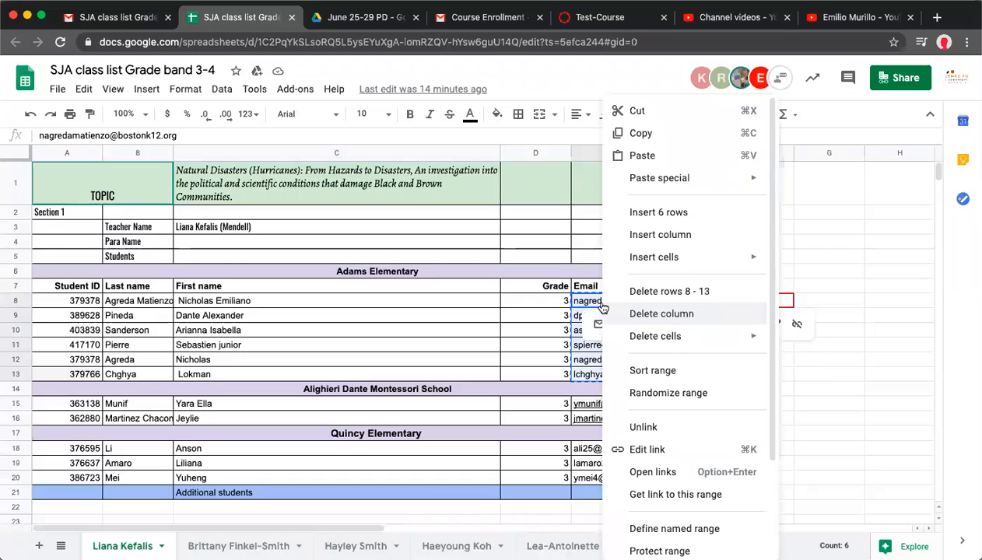
left_click(644, 133)
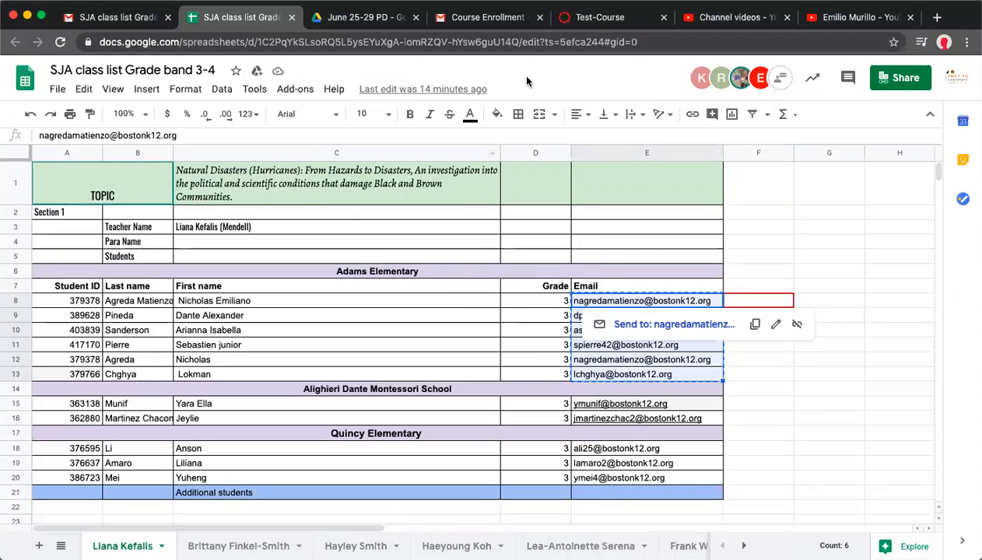
Switch to the Test-Course course and open the Add People dialog from its People page
left_click(593, 19)
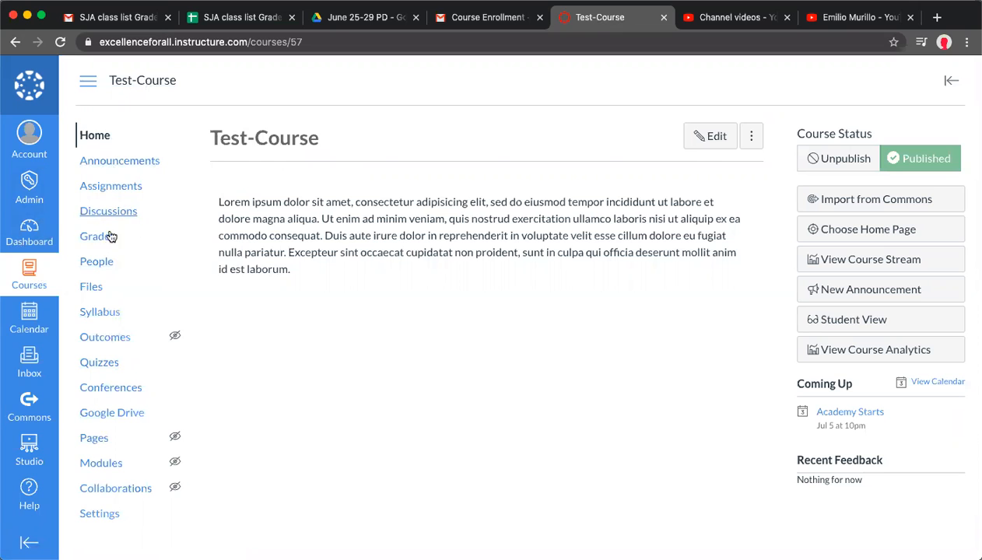
scroll(99, 269, "up", 5)
scroll(99, 269, "up", 3)
left_click(86, 259)
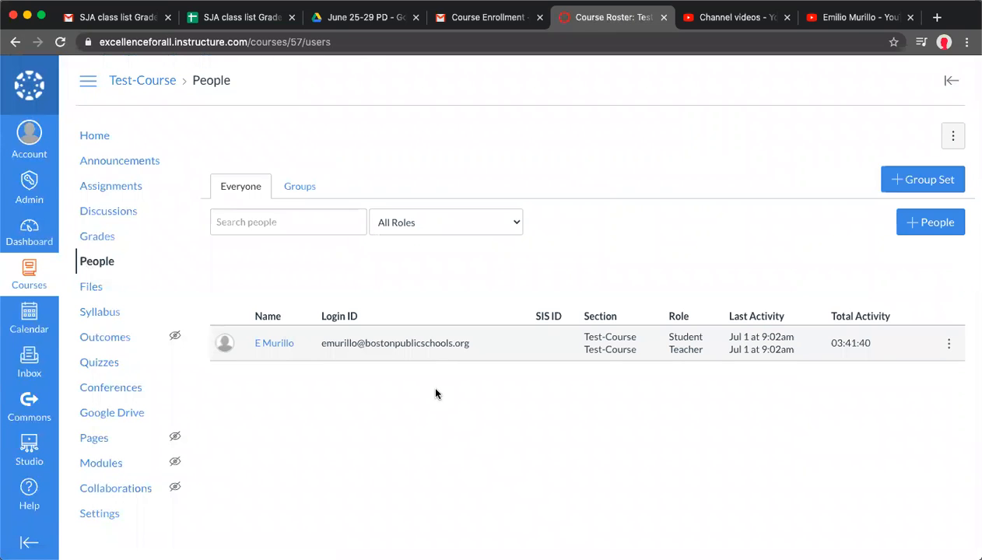
scroll(429, 382, "down", 1)
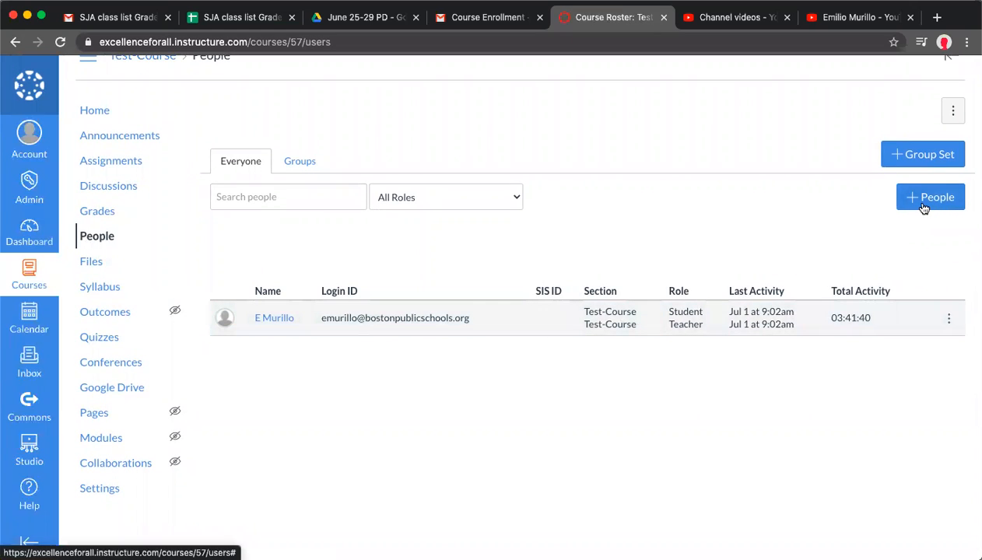
scroll(924, 208, "up", 5)
scroll(859, 236, "down", 3)
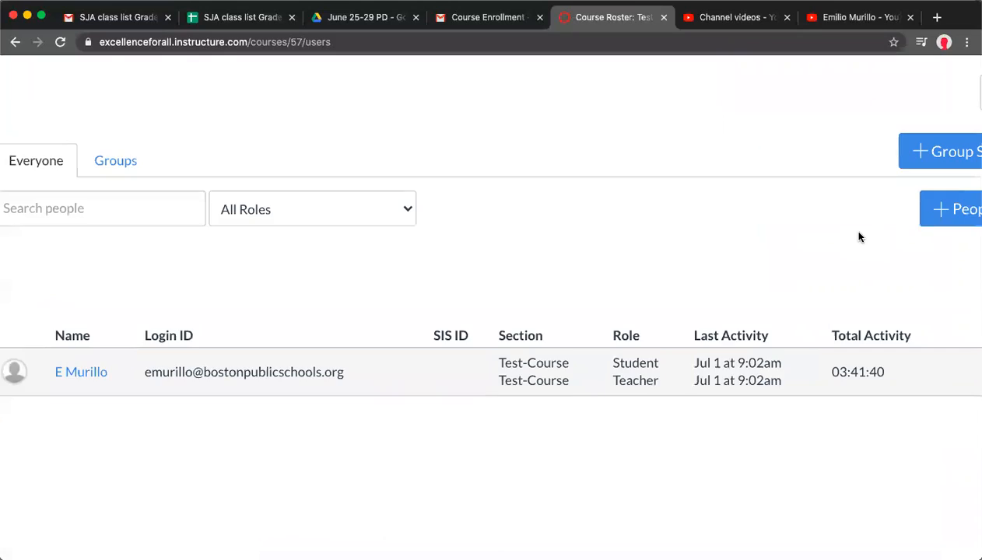
scroll(859, 237, "down", 3)
left_click(920, 205)
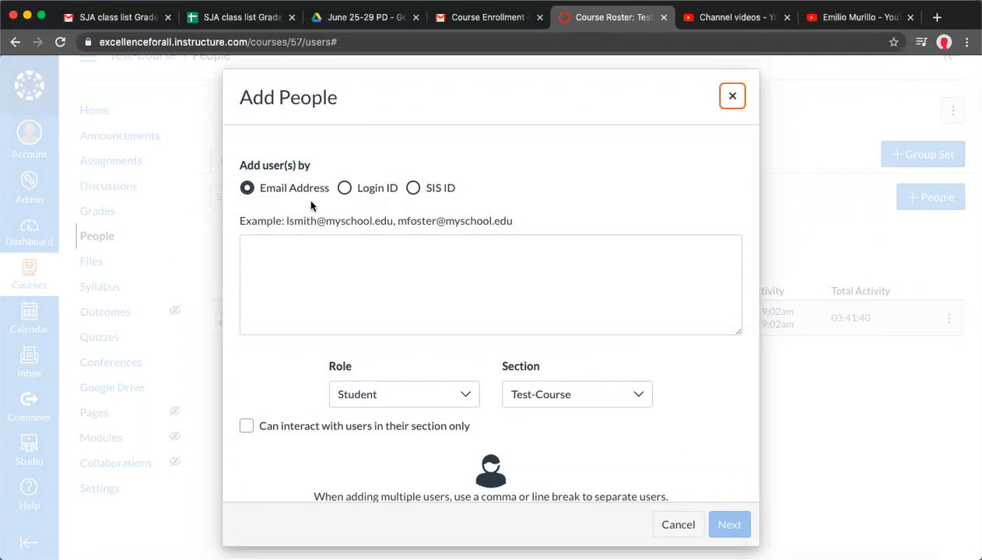
Compare the add-by options, keep Email Address, and paste the copied student emails into the user list
left_click(343, 192)
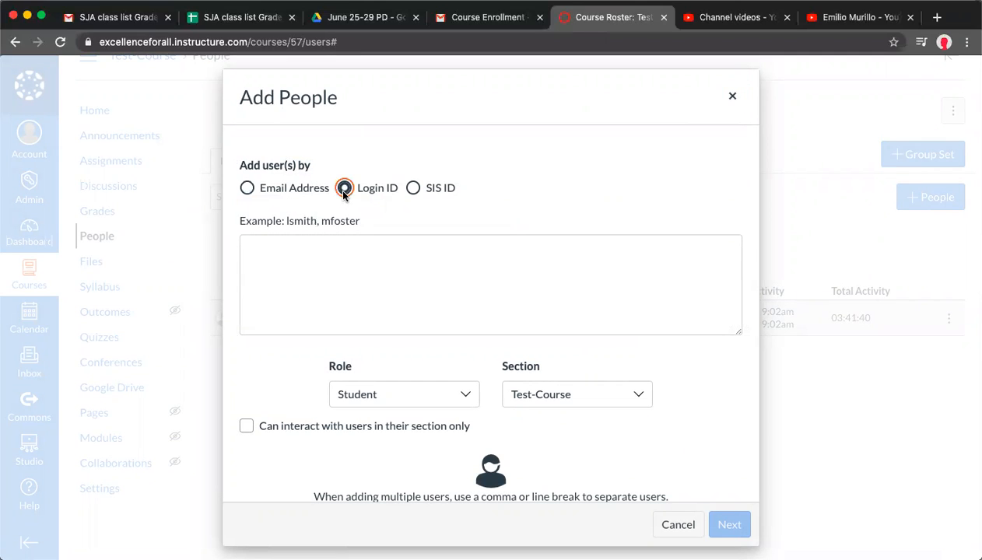
left_click(410, 191)
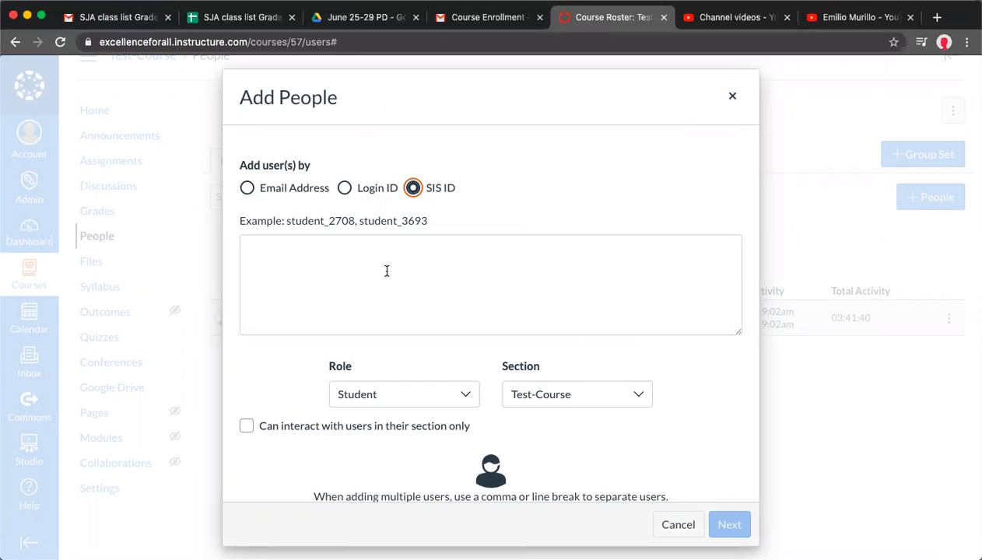
left_click(247, 187)
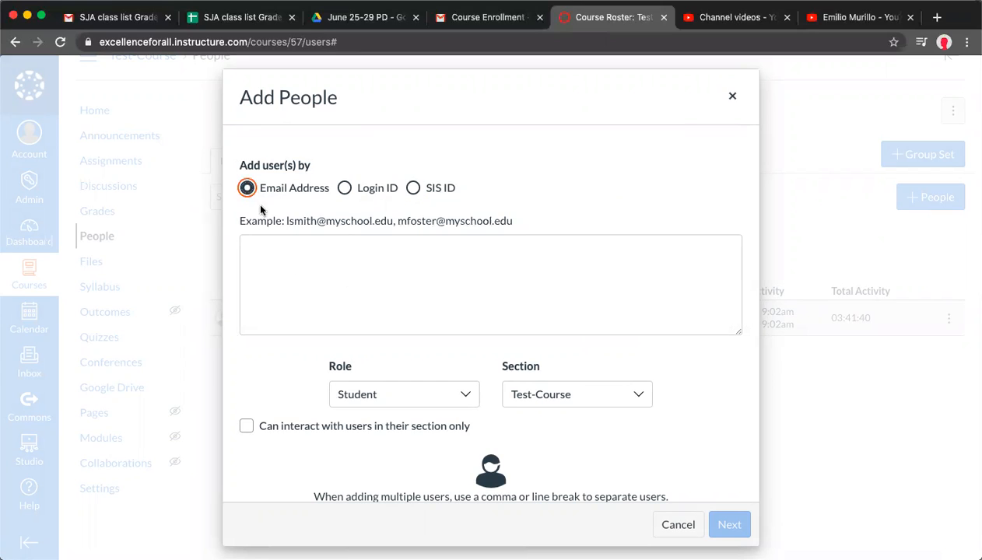
left_click(302, 264)
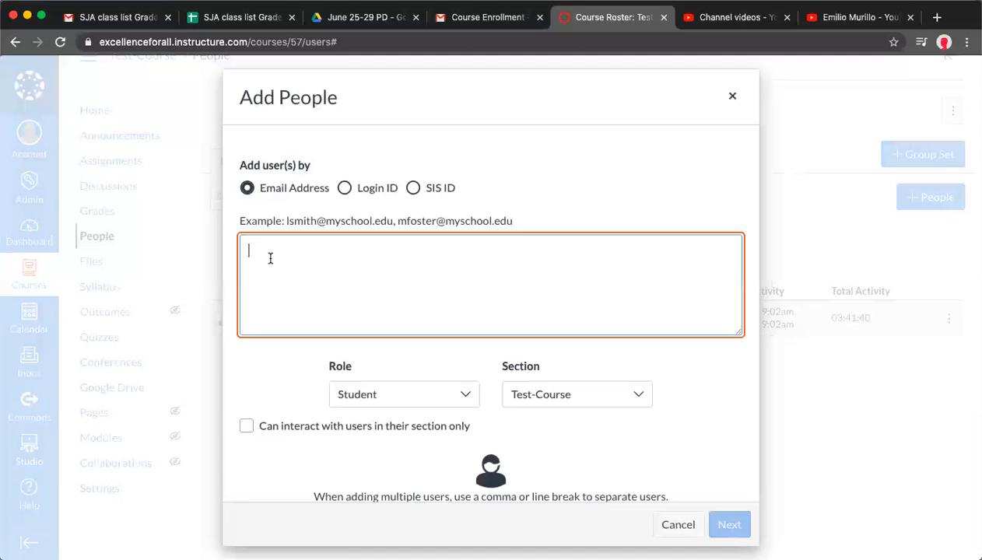
key("super+v")
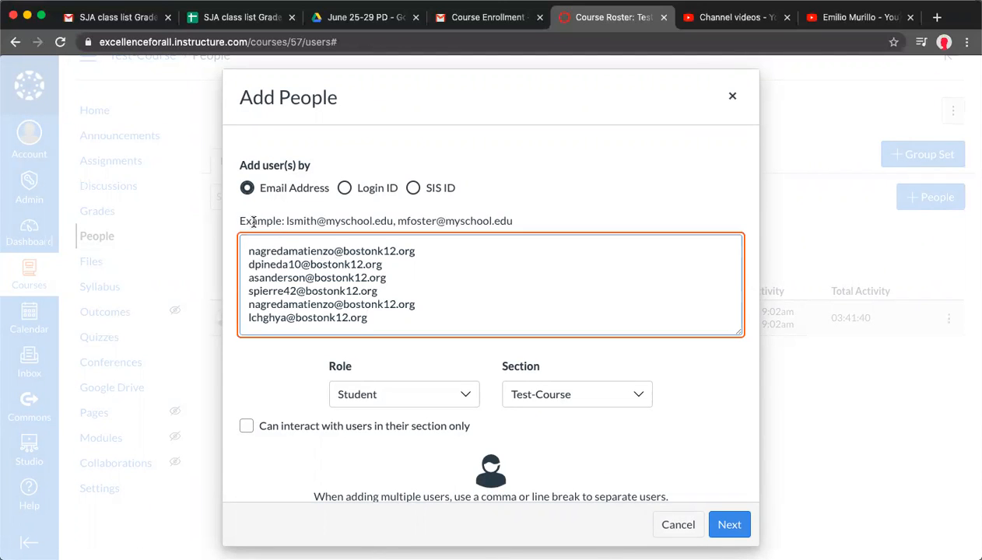
Separate the pasted email addresses by adding a comma at the end of each line
scroll(311, 219, "up", 3)
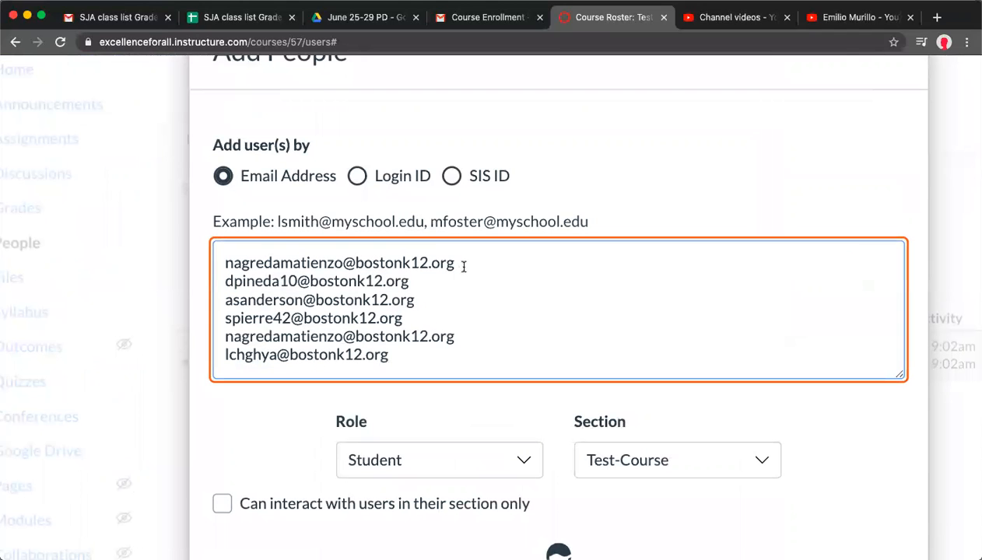
left_click(428, 277)
type(",")
left_click(429, 298)
type(",")
left_click(423, 318)
type(",")
left_click(467, 336)
type(",")
Keep the Student role and Test-Course section, restrict interaction to users in their section, and continue
scroll(504, 339, "down", 2)
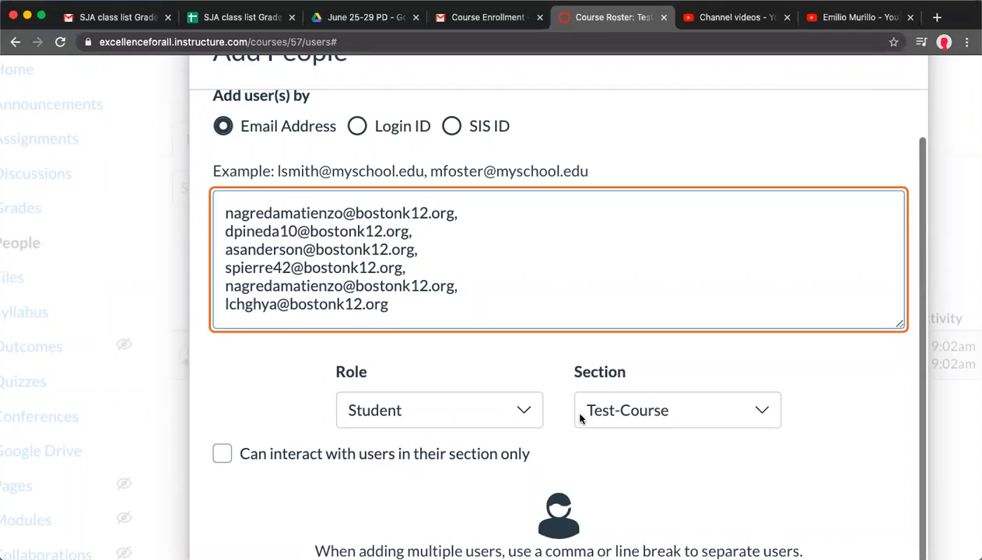
left_click(625, 411)
left_click(627, 445)
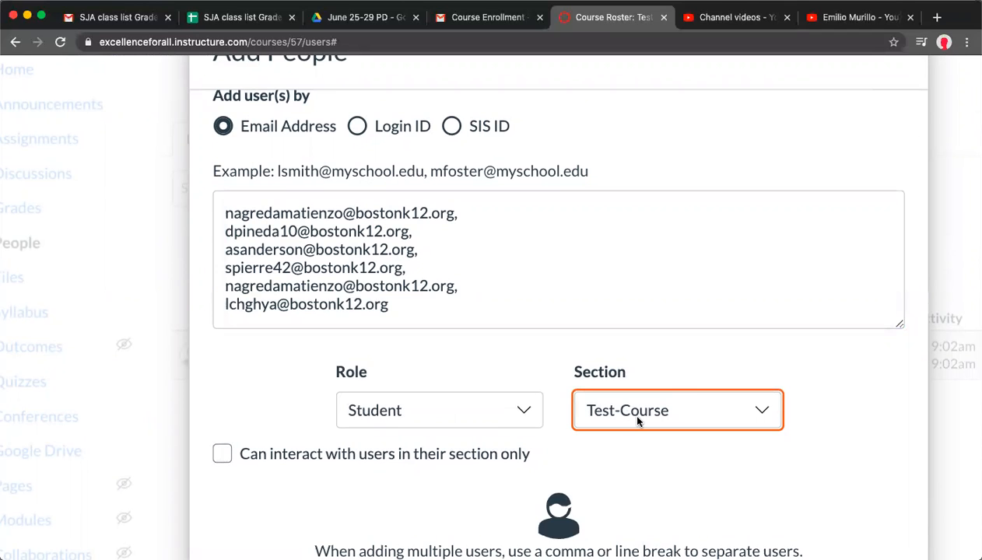
scroll(638, 408, "down", 3)
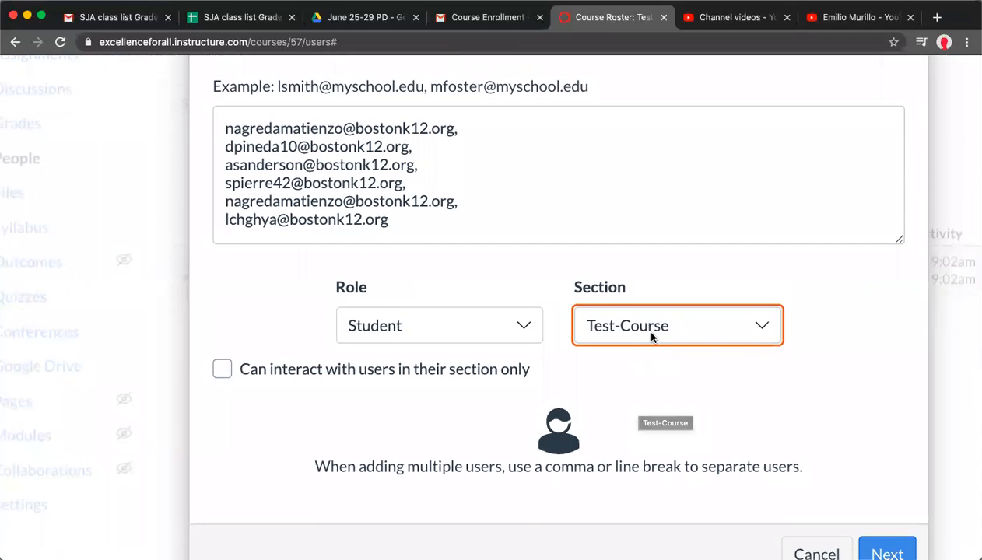
scroll(647, 367, "down", 1)
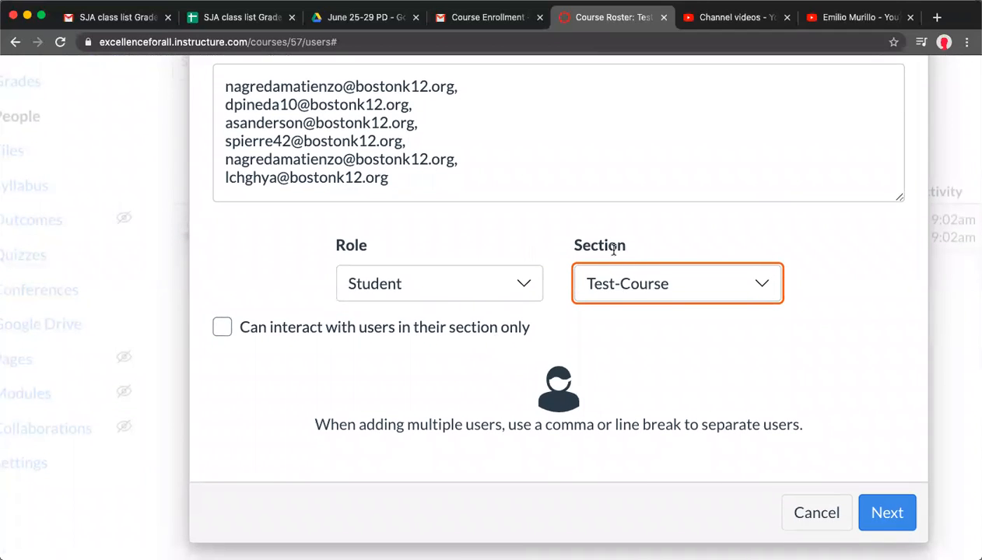
left_click(221, 330)
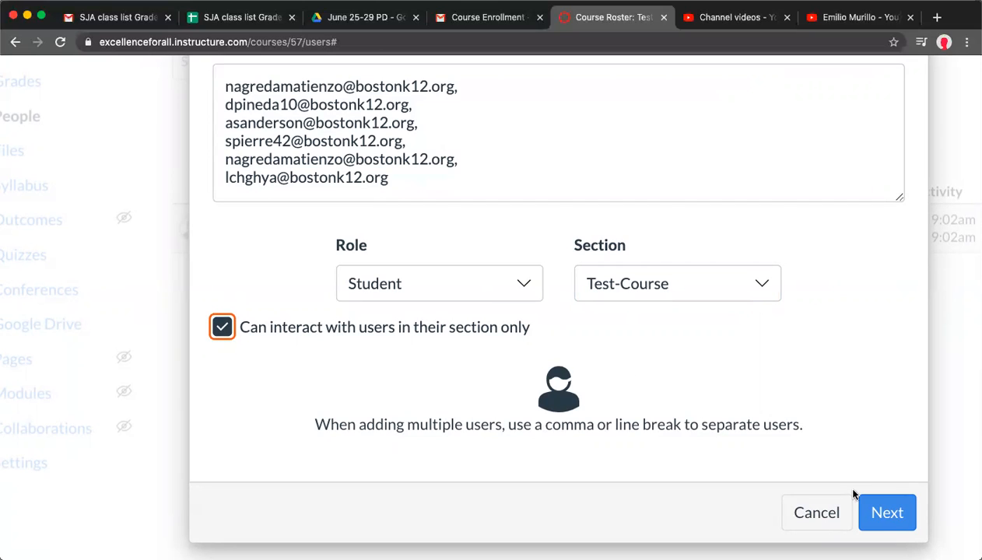
left_click(887, 512)
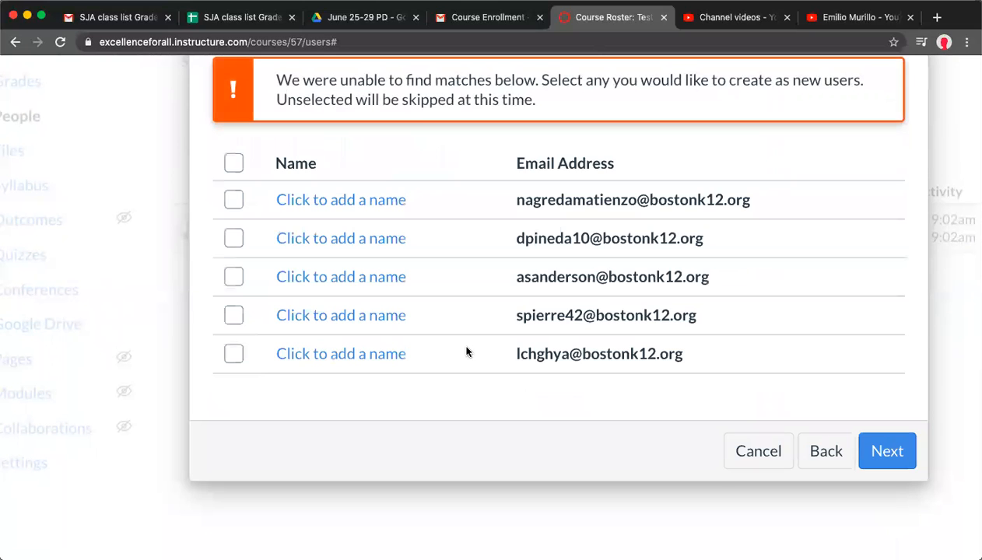
Select the first unmatched email address for creation as a new user and open its name field
scroll(467, 352, "up", 2)
scroll(467, 353, "right", 2)
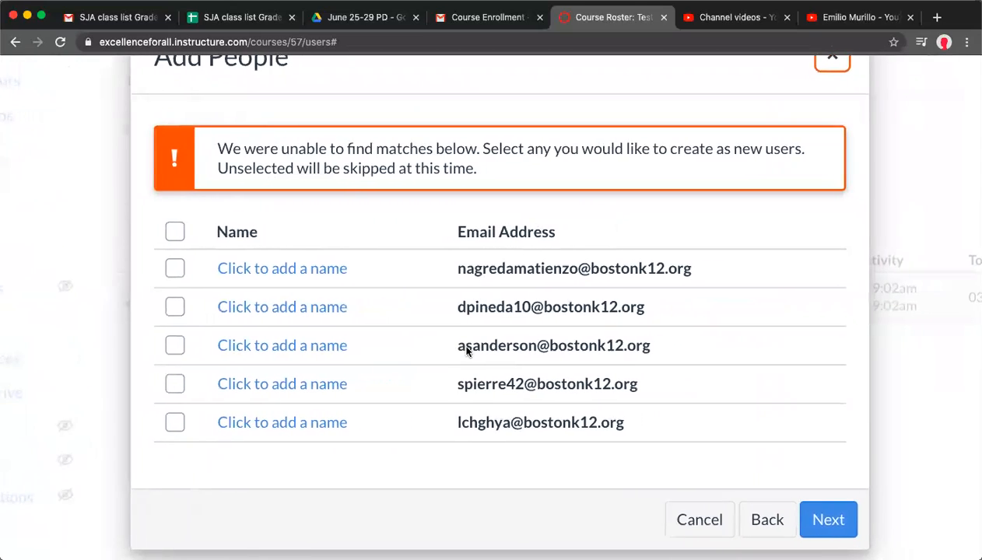
scroll(467, 352, "up", 1)
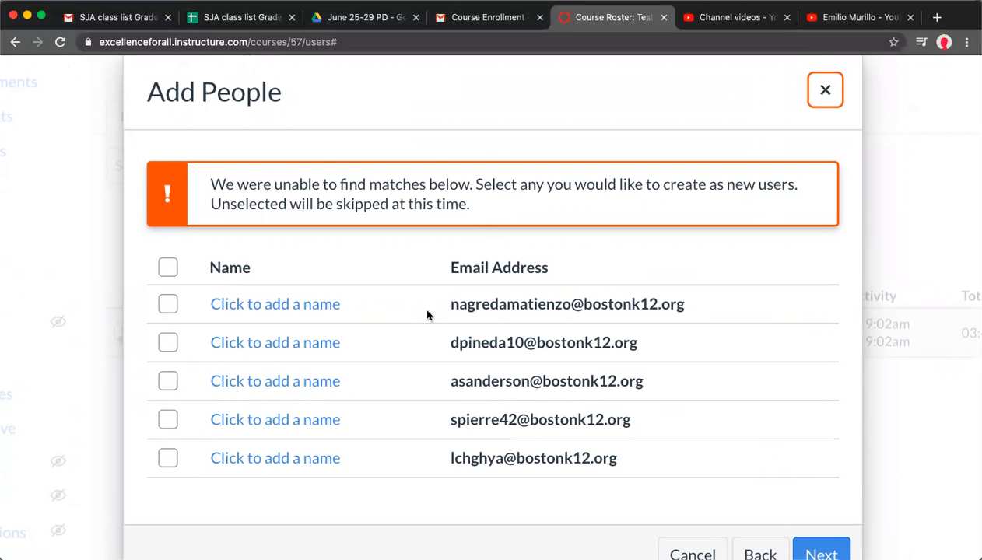
left_click(285, 306)
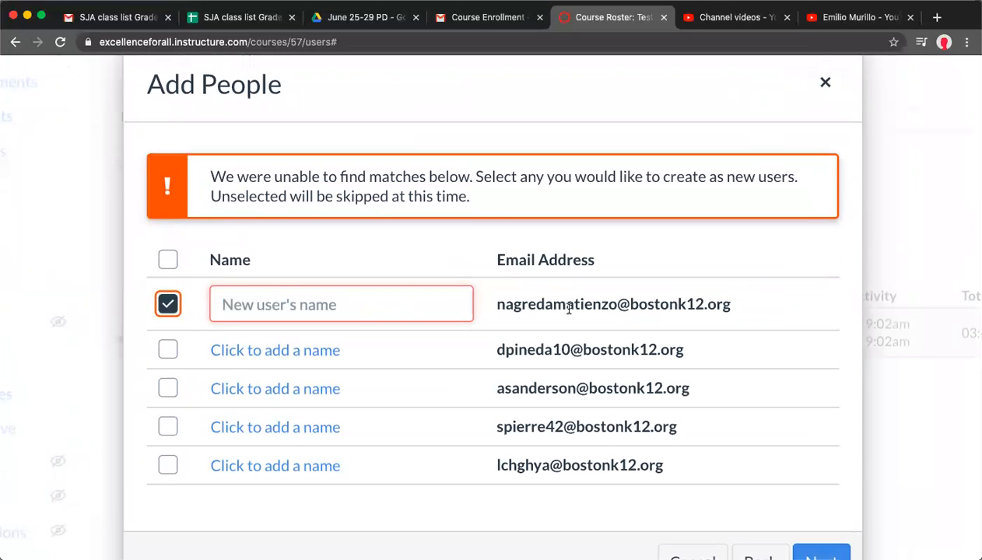
Copy the first student's first name from row 8 of the class list spreadsheet
left_click(219, 19)
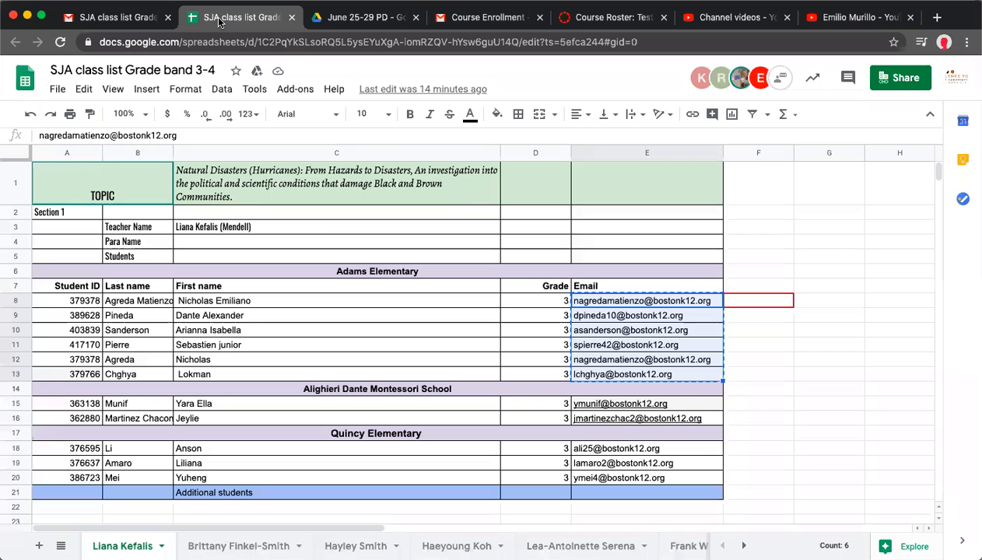
left_click(476, 316)
left_click(410, 304)
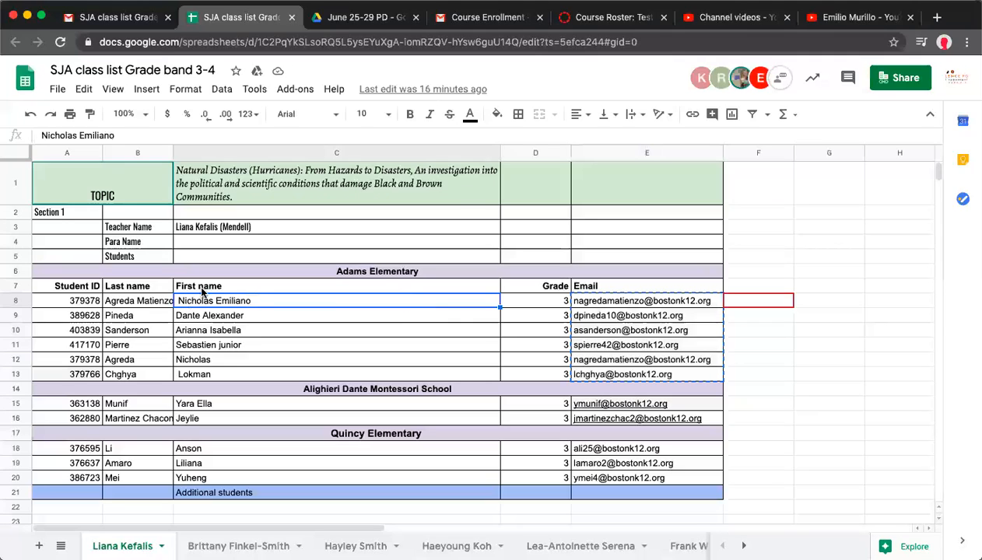
left_click(138, 306)
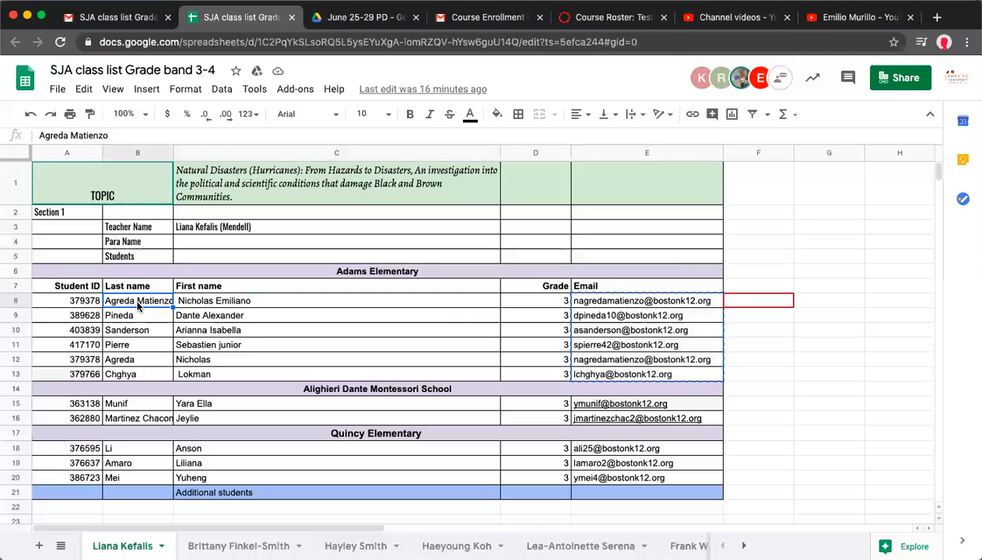
left_click(605, 306)
left_click(213, 300)
double_click(213, 301)
key("super+c")
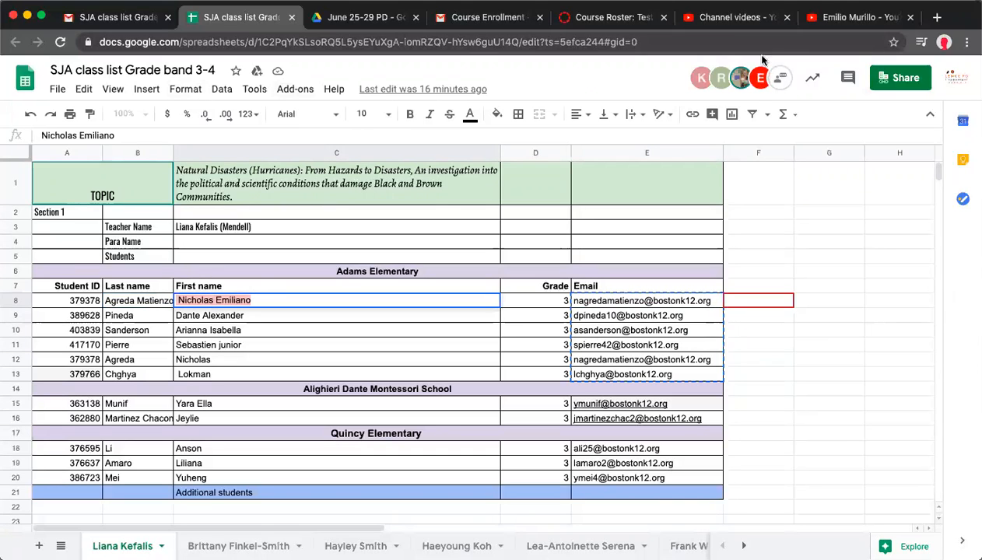
Paste the copied first name into the first new user's name field in the roster dialog
left_click(601, 14)
left_click(287, 303)
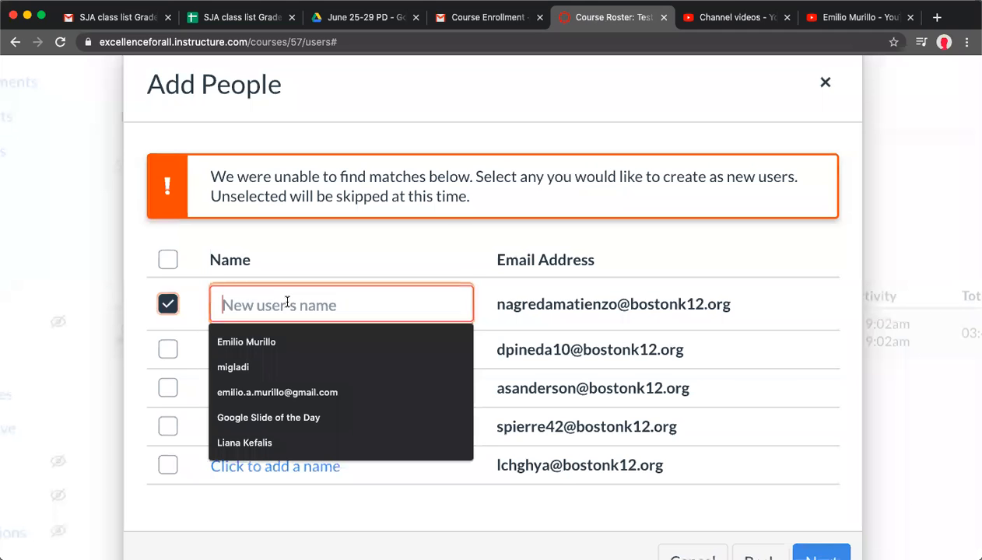
key("super+v")
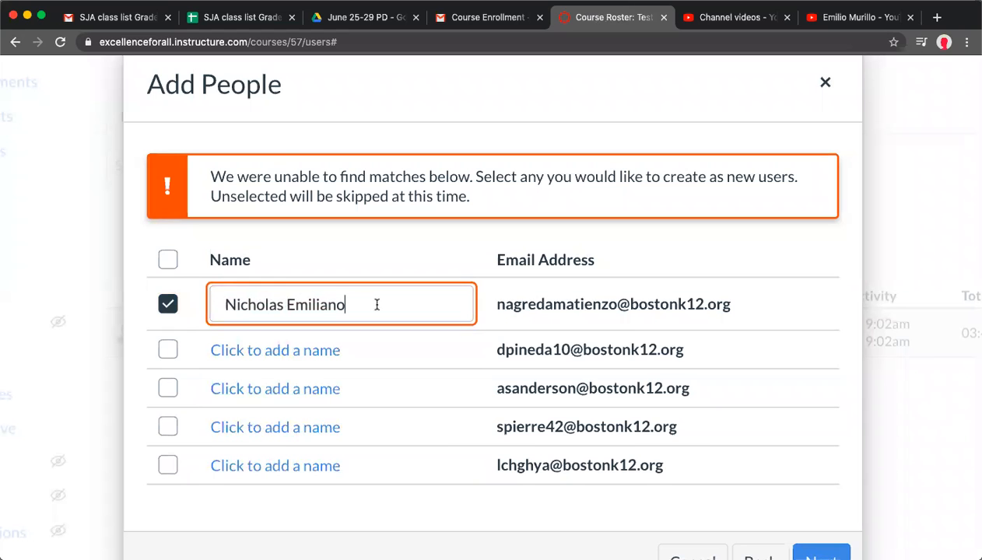
Copy the first student's last name from row 8 and append it to the first new user's name in the roster dialog
left_click(233, 17)
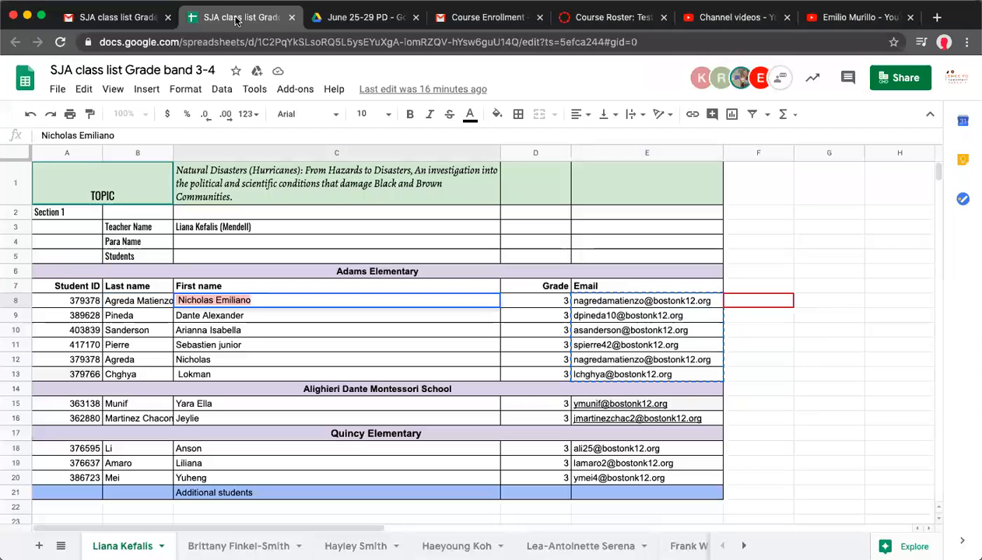
triple_click(133, 303)
key("super+c")
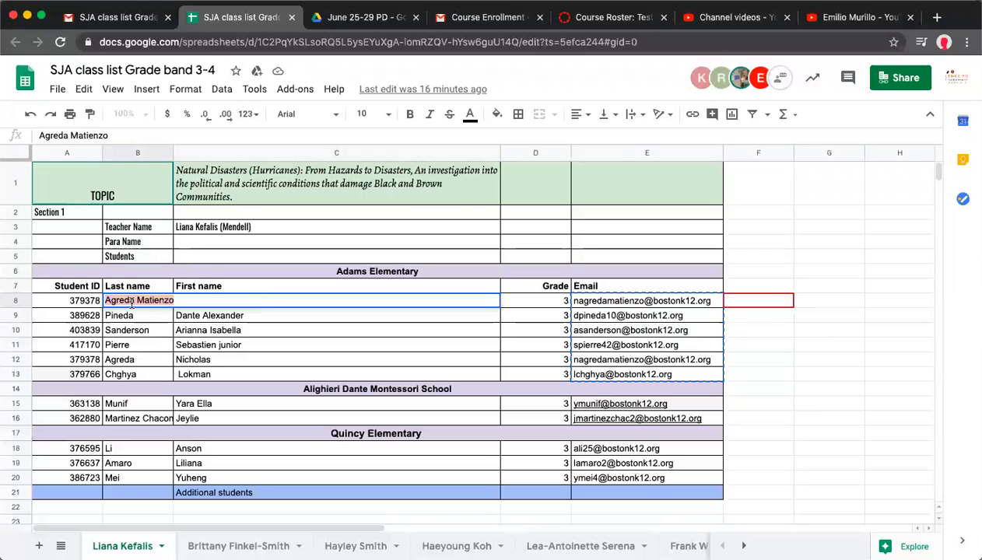
left_click(614, 18)
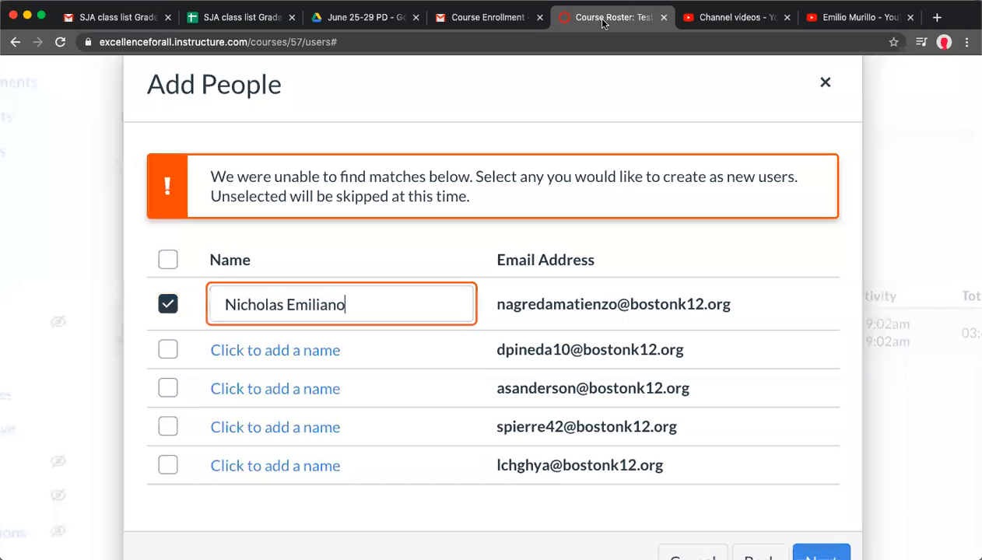
key("super+v")
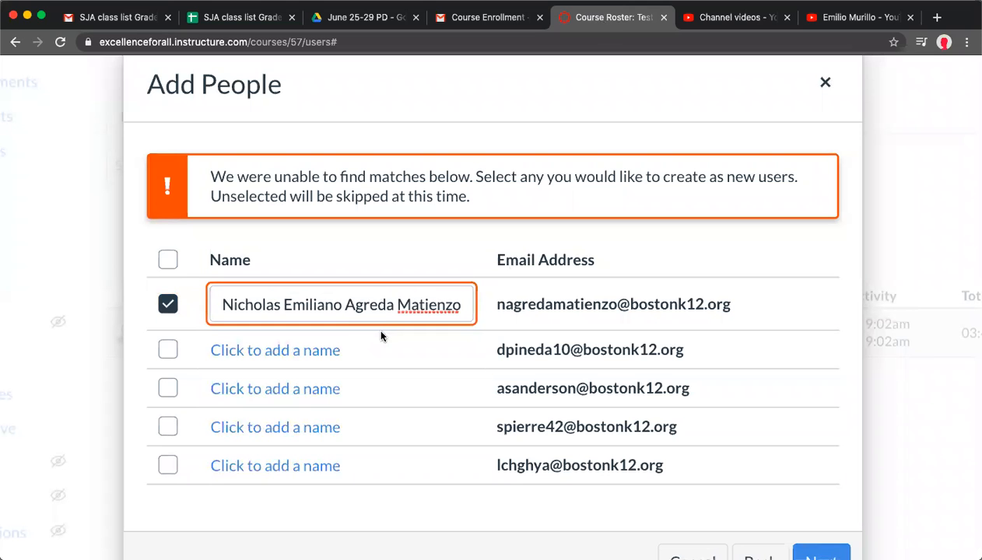
left_click(510, 354)
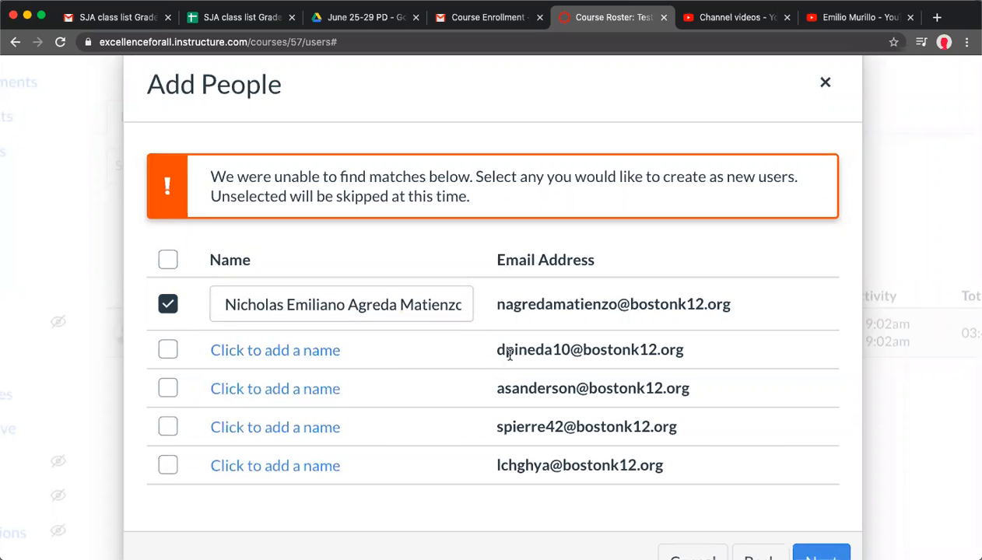
left_click(269, 350)
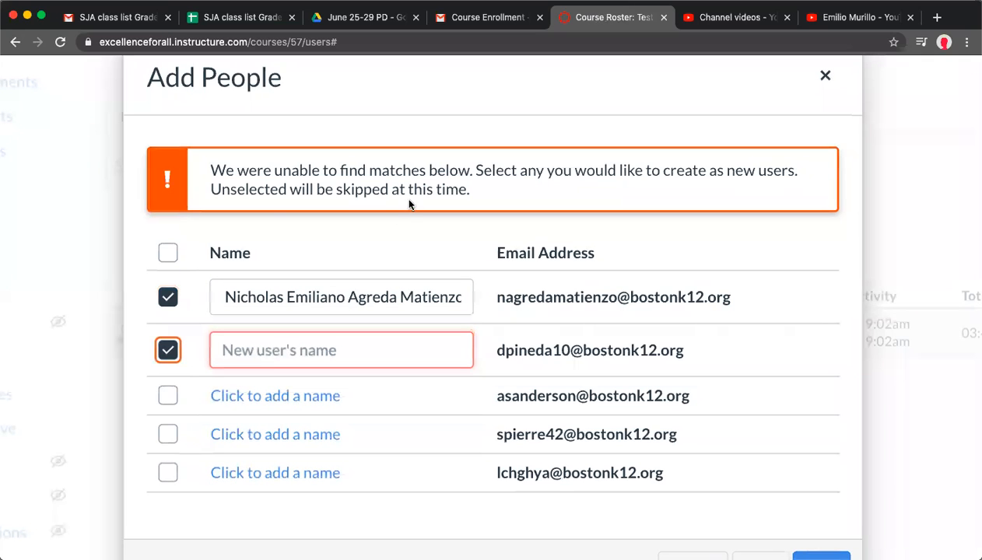
left_click(247, 17)
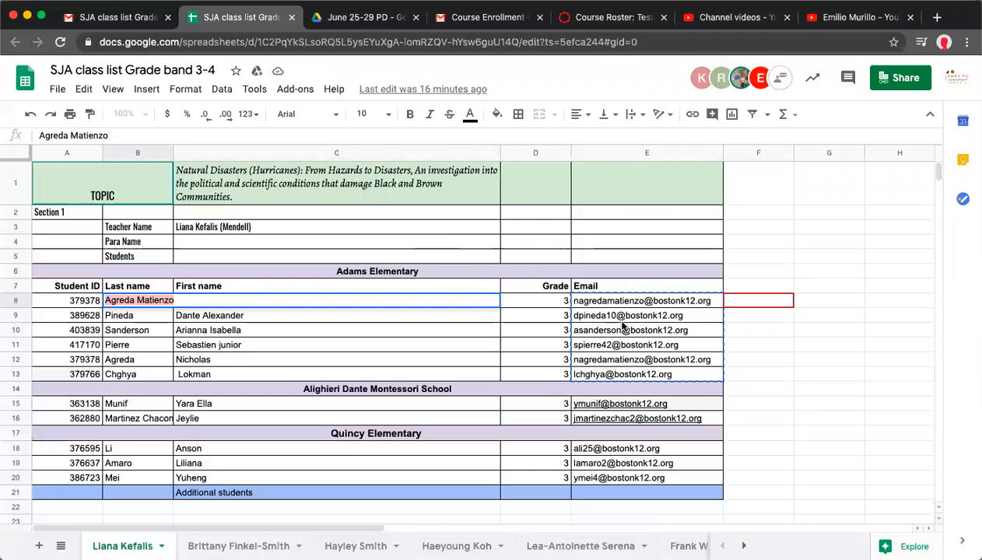
triple_click(215, 315)
key("super+c")
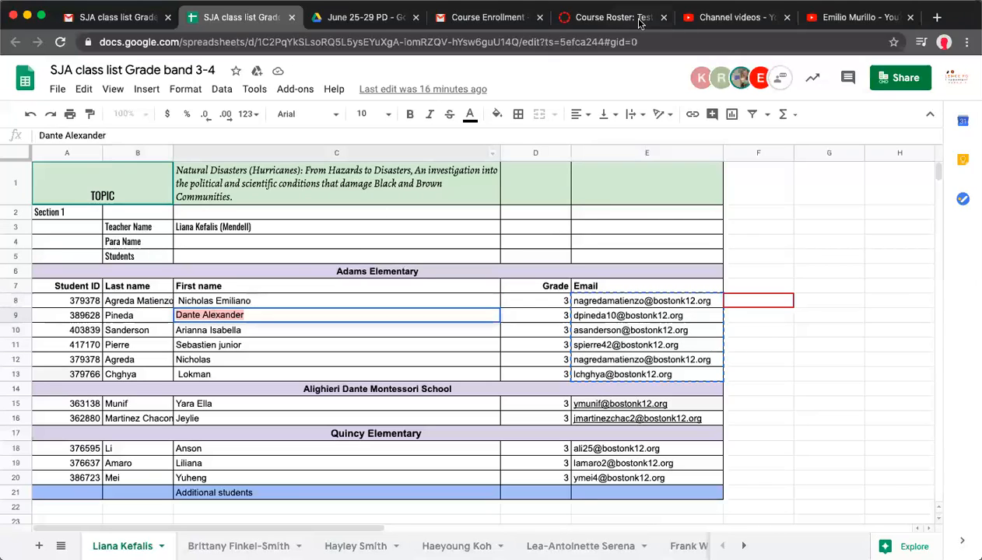
left_click(576, 26)
left_click(303, 342)
key("super+v")
scroll(700, 341, "down", 2)
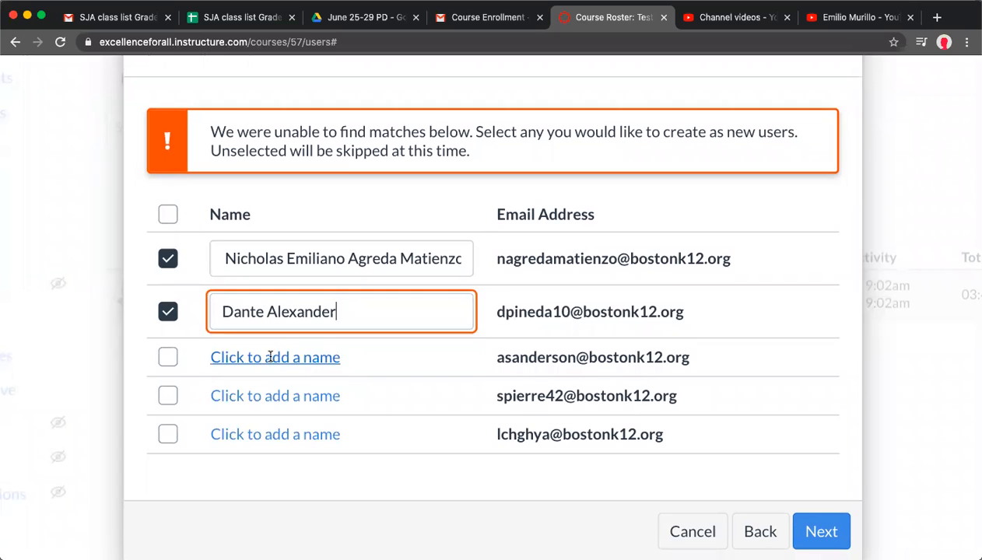
left_click(272, 358)
left_click(230, 28)
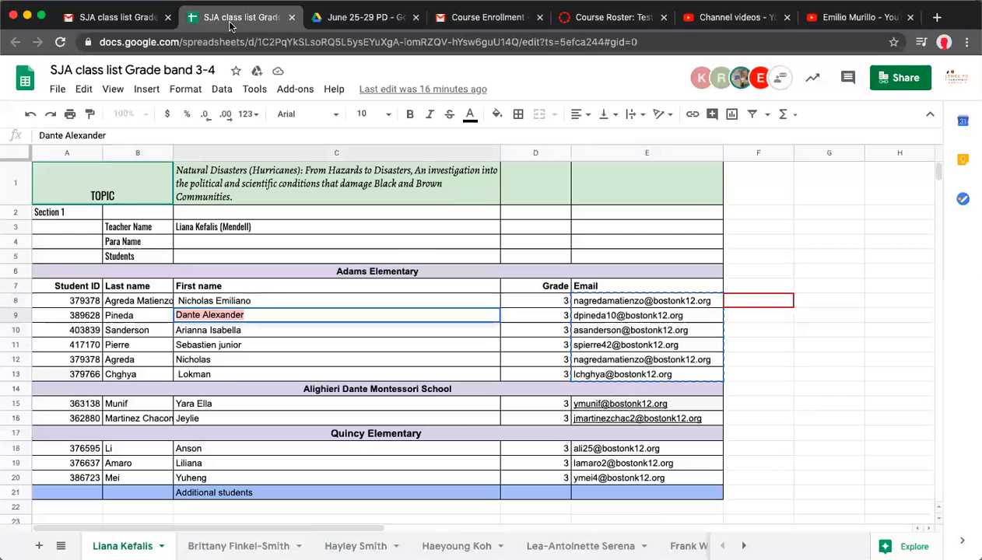
left_click(200, 330)
double_click(201, 330)
triple_click(201, 330)
key("super+c")
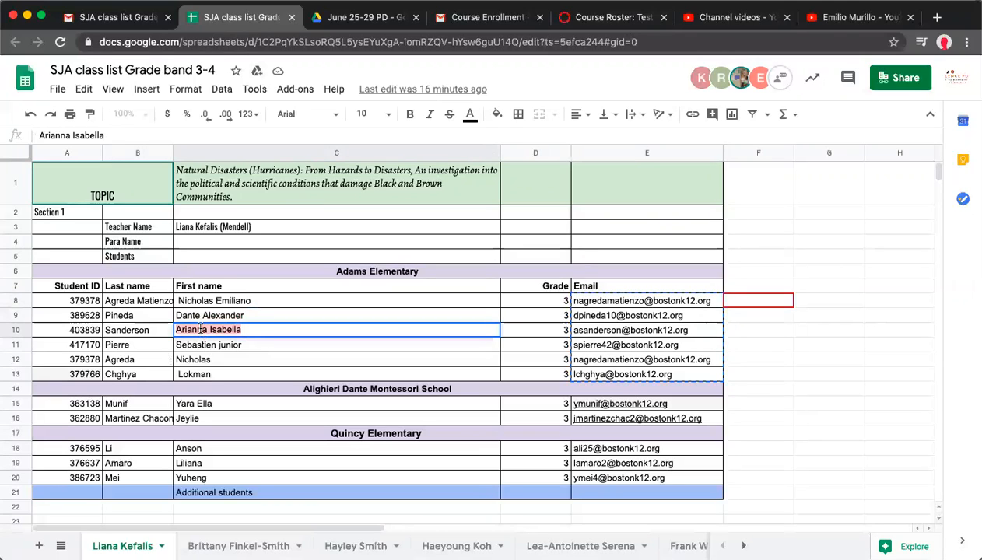
left_click(615, 17)
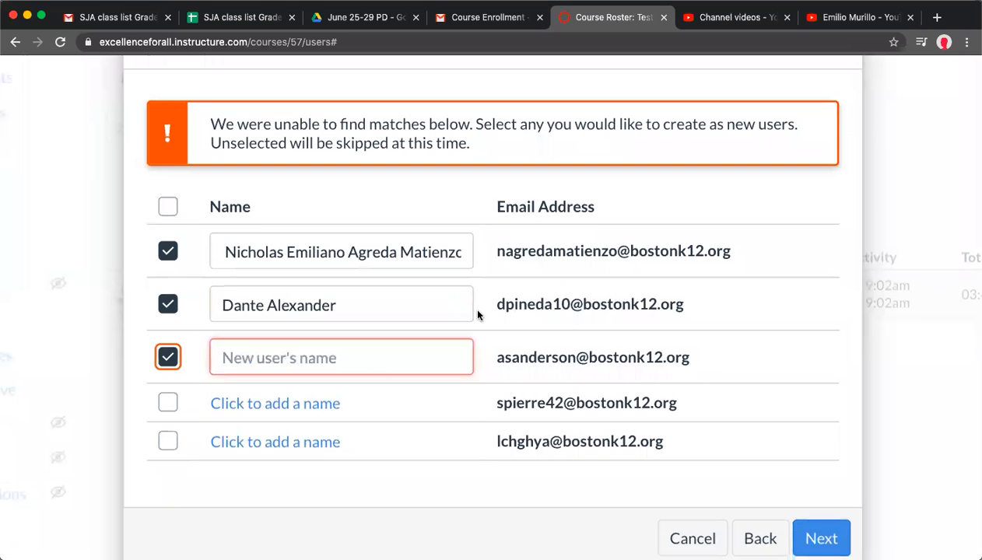
left_click(323, 360)
key("super+v")
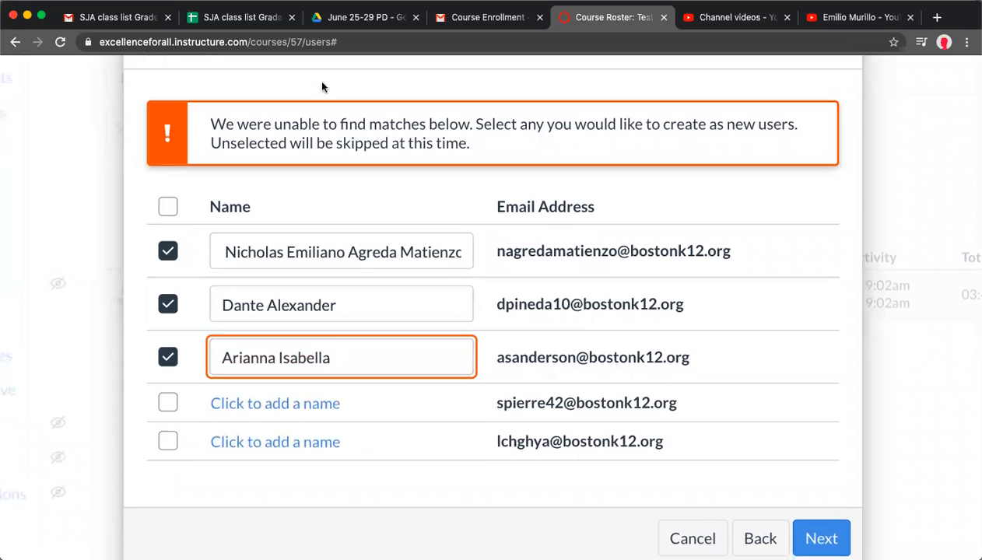
left_click(241, 17)
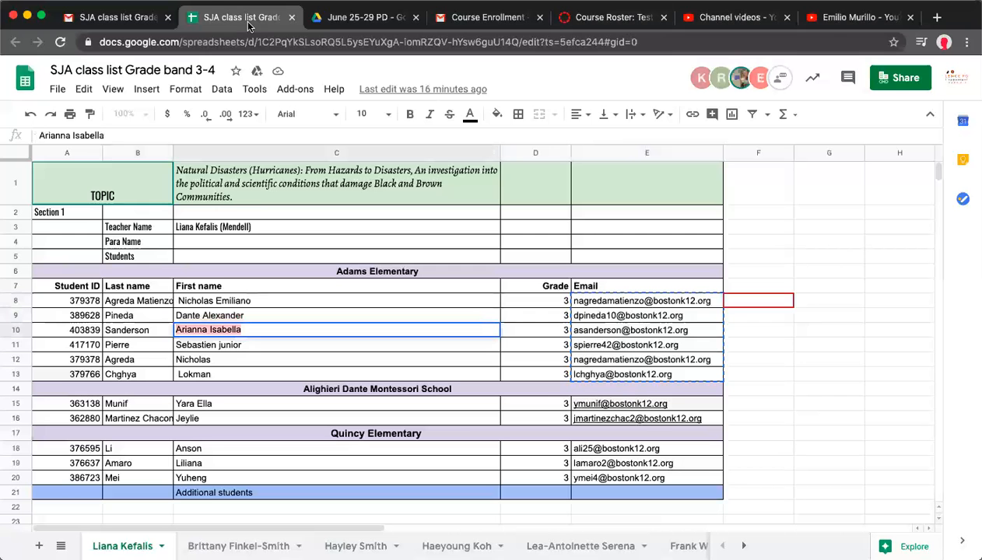
left_click(210, 344)
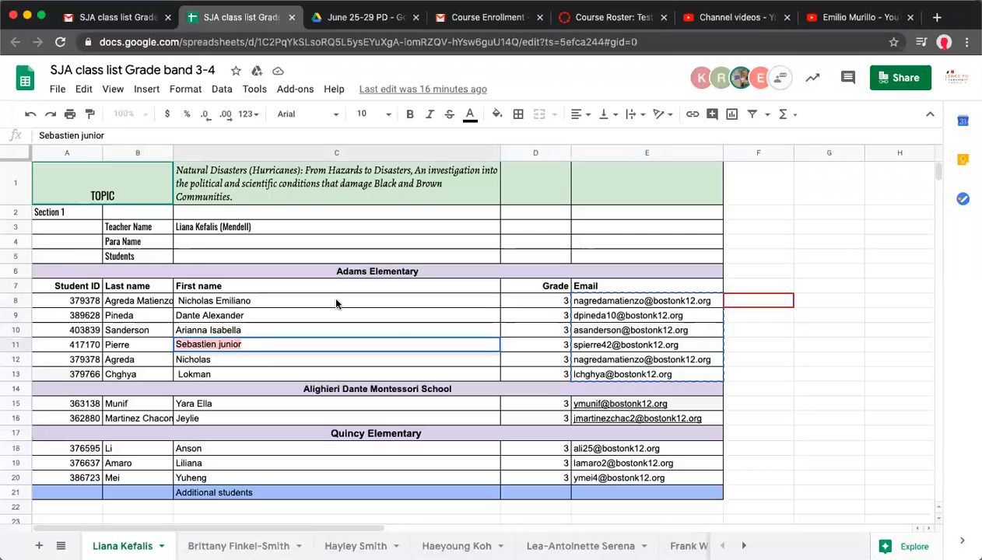
left_click(600, 17)
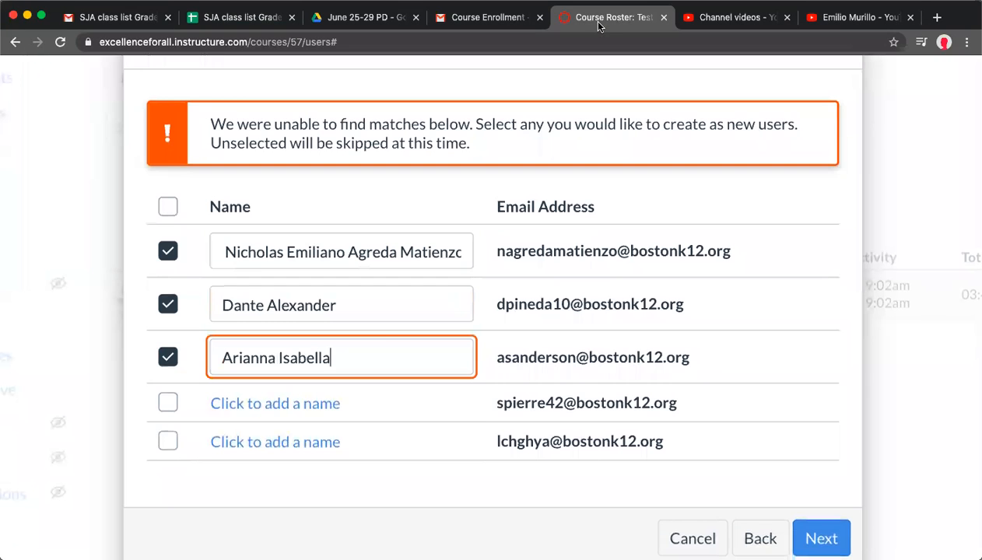
left_click(280, 403)
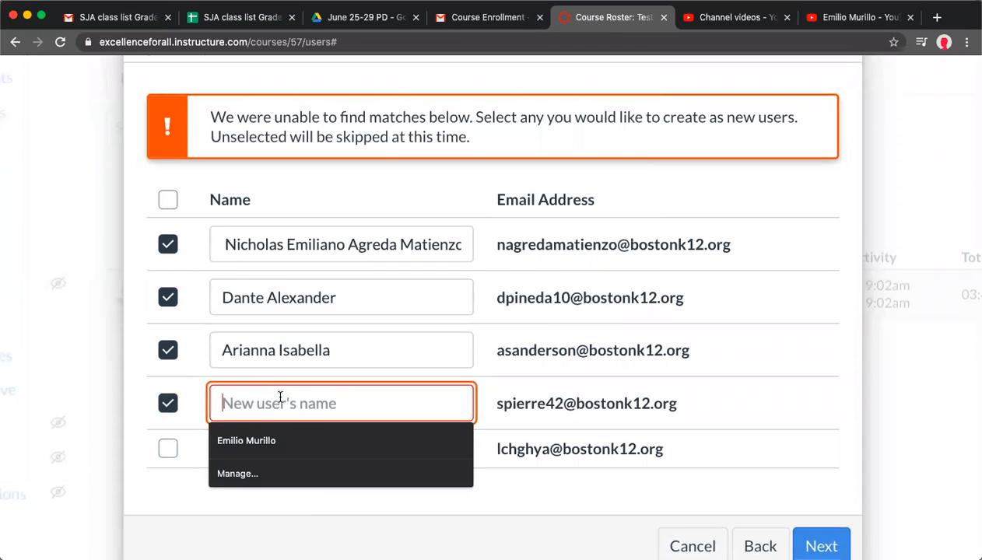
type("Sebastien junior")
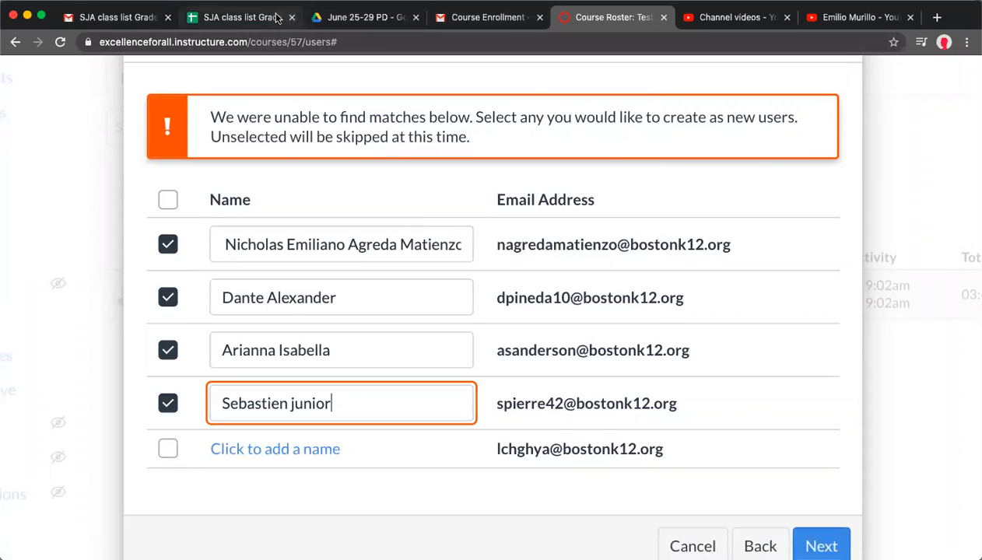
left_click(230, 20)
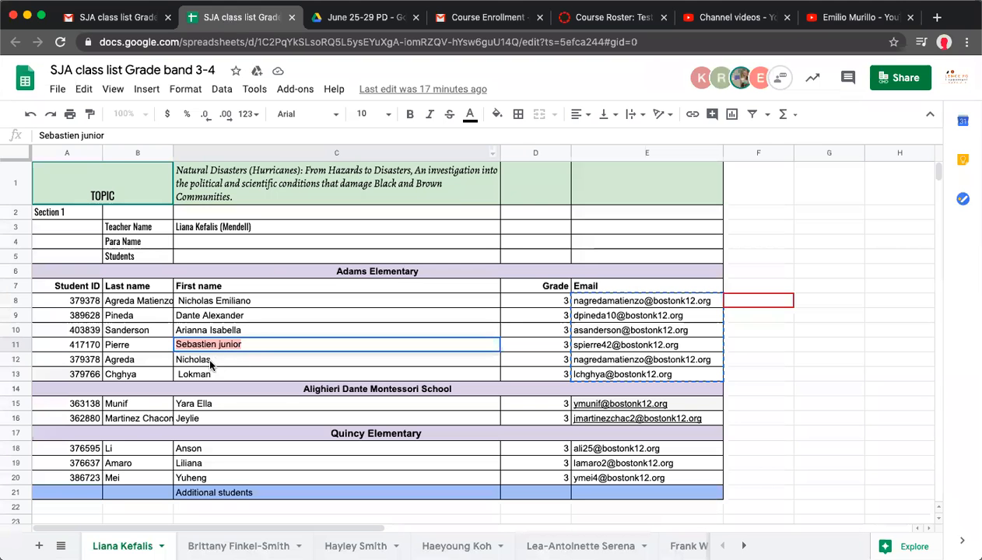
left_click(210, 360)
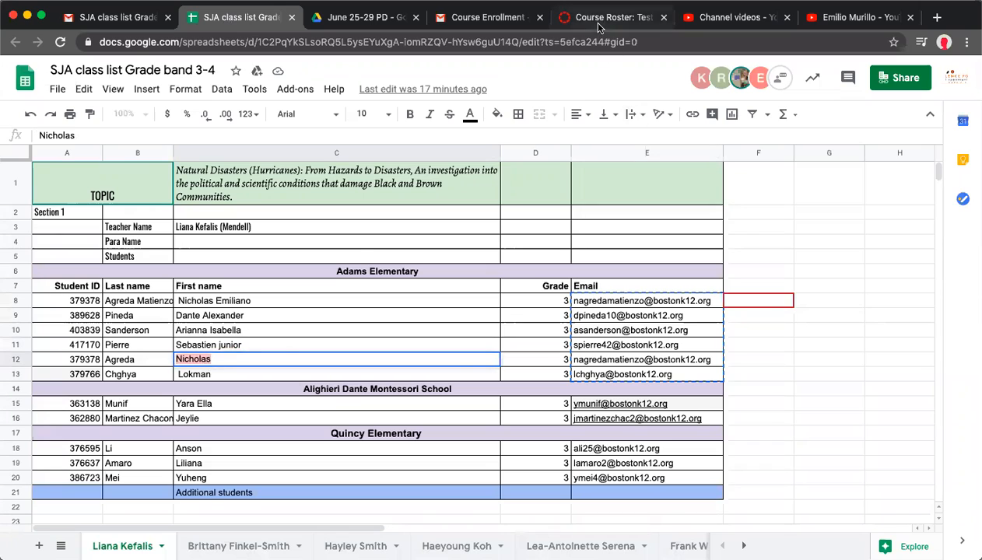
left_click(598, 20)
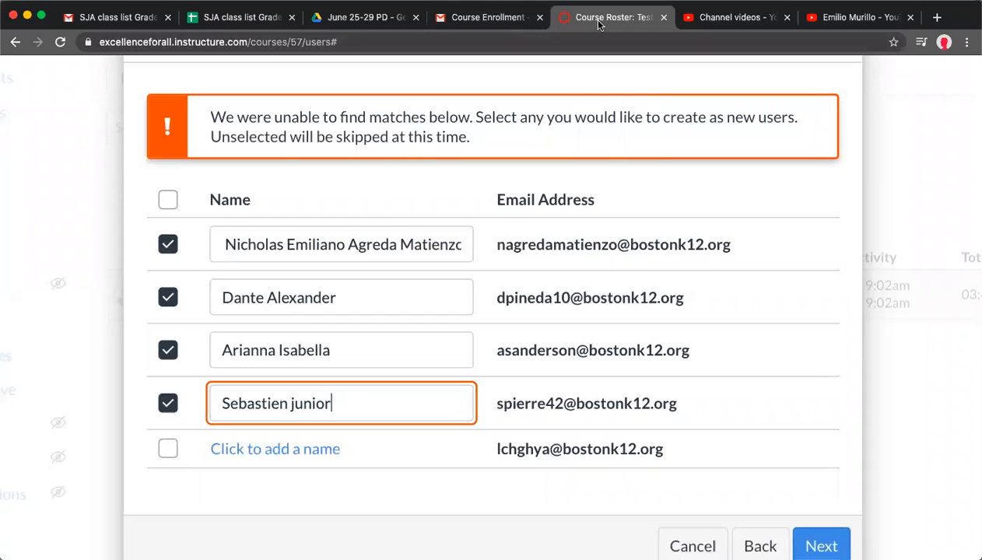
left_click(277, 448)
type("Nicholas")
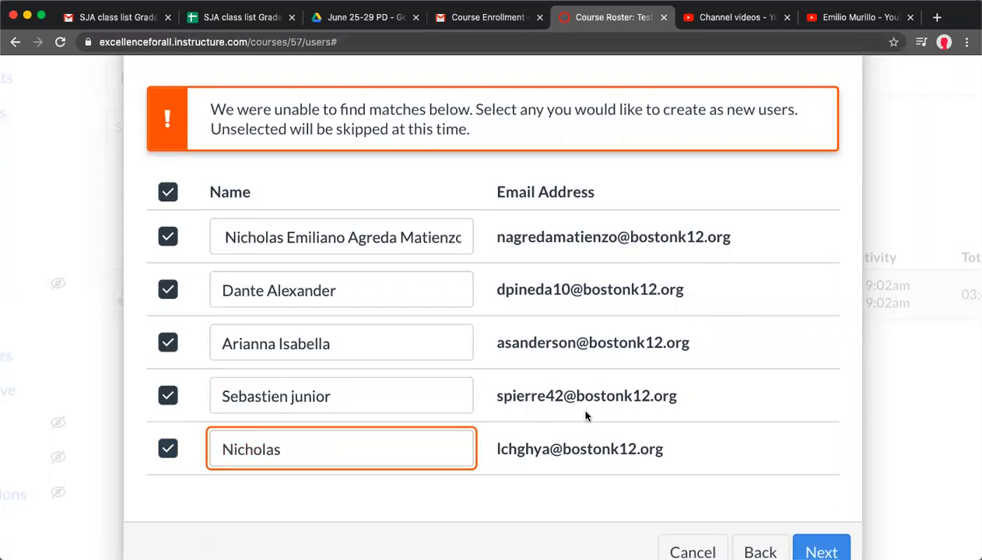
Continue to the review of the five new users, then cancel the Add People dialog
scroll(586, 416, "down", 2)
scroll(586, 417, "down", 3)
left_click(511, 465)
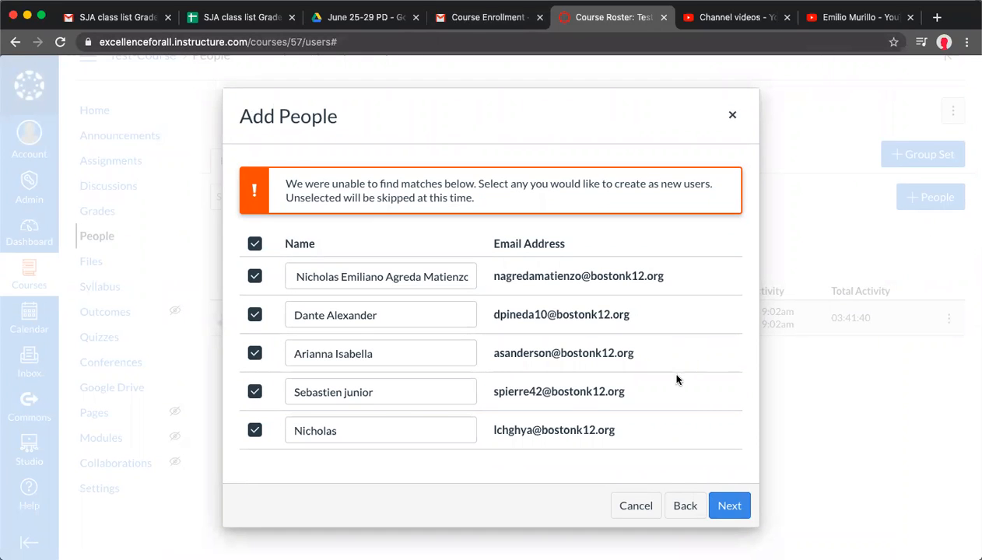
left_click(729, 506)
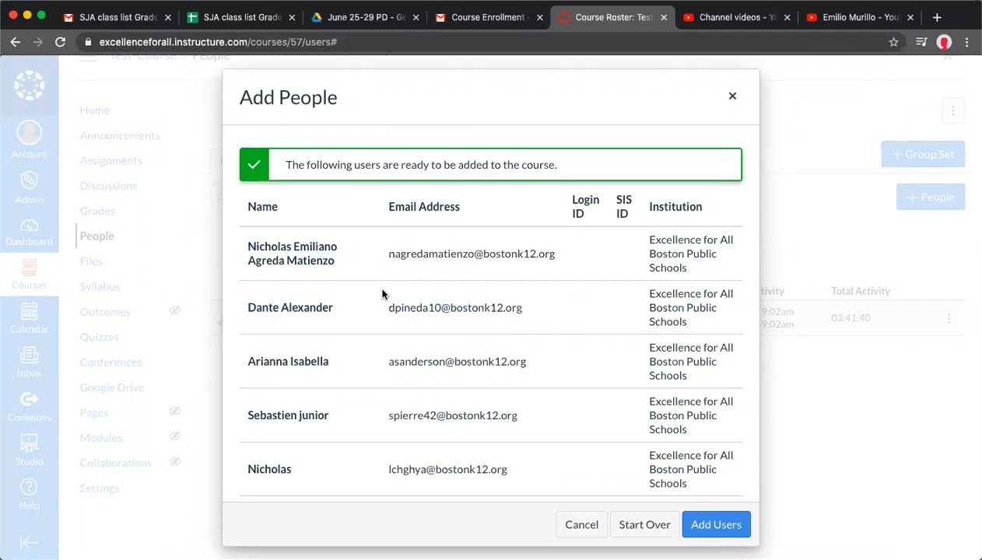
scroll(382, 293, "down", 1)
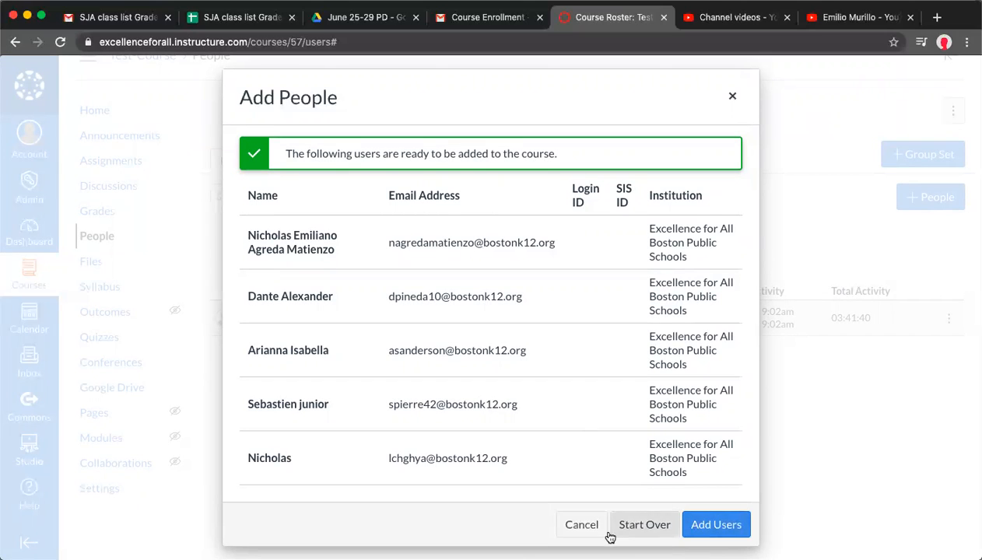
left_click(581, 525)
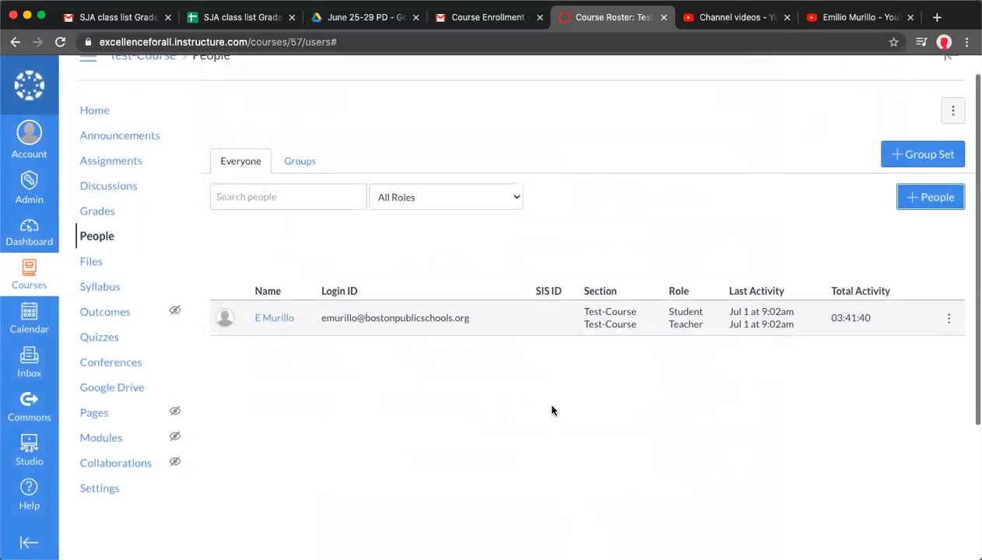
Browse the course's People page and the list of courses in the Courses menu
scroll(546, 401, "down", 2)
scroll(550, 403, "down", 2)
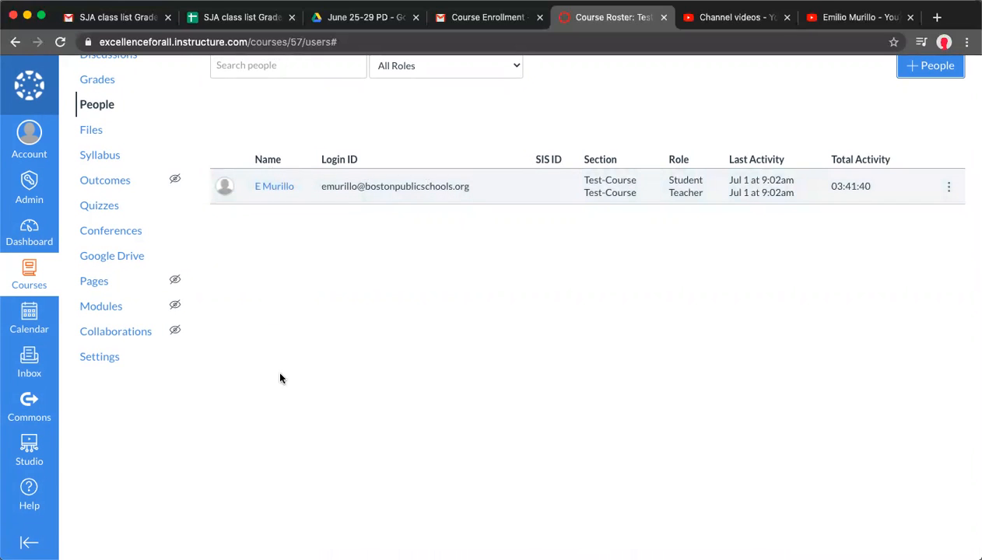
scroll(115, 228, "up", 1)
scroll(117, 229, "up", 1)
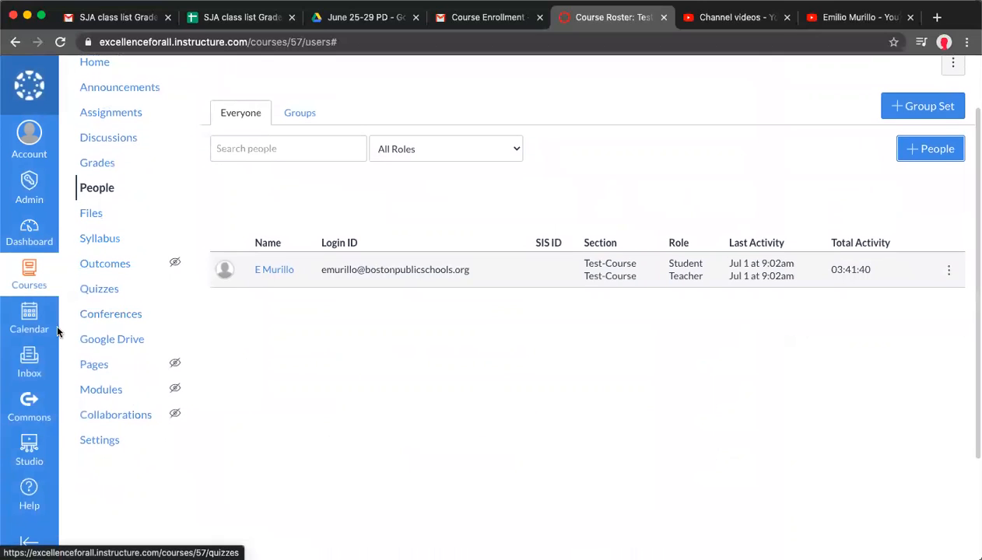
left_click(29, 272)
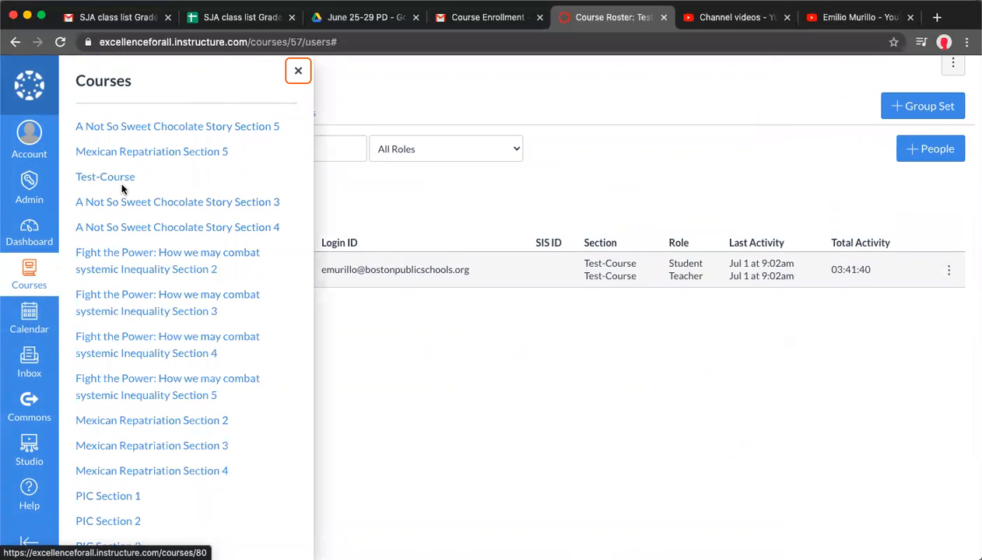
scroll(122, 186, "down", 3)
scroll(175, 317, "down", 5)
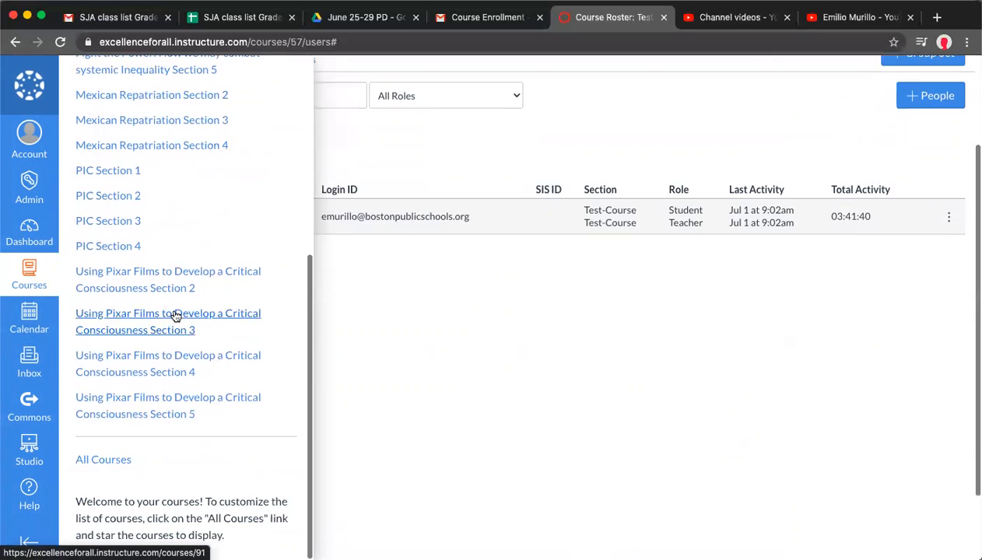
scroll(175, 315, "up", 5)
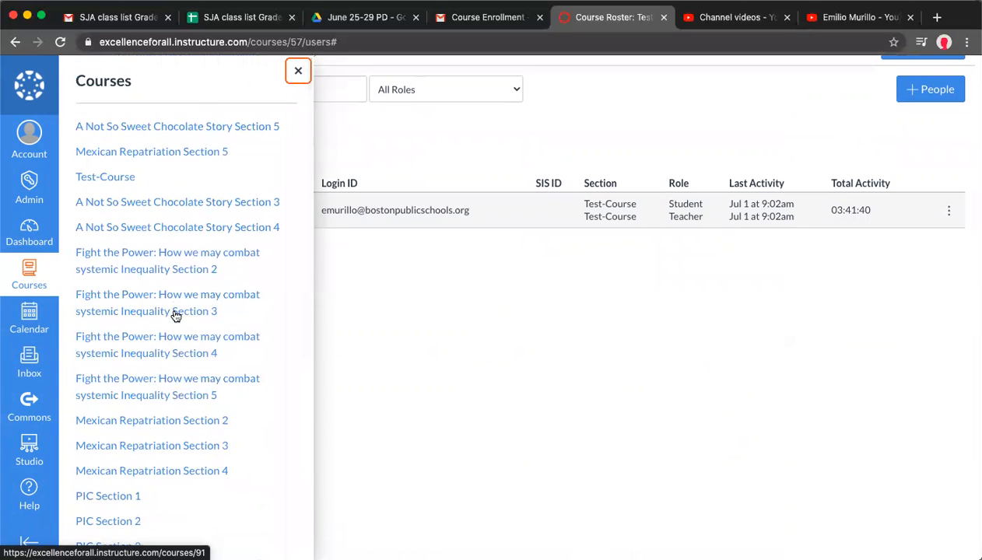
scroll(173, 314, "up", 2)
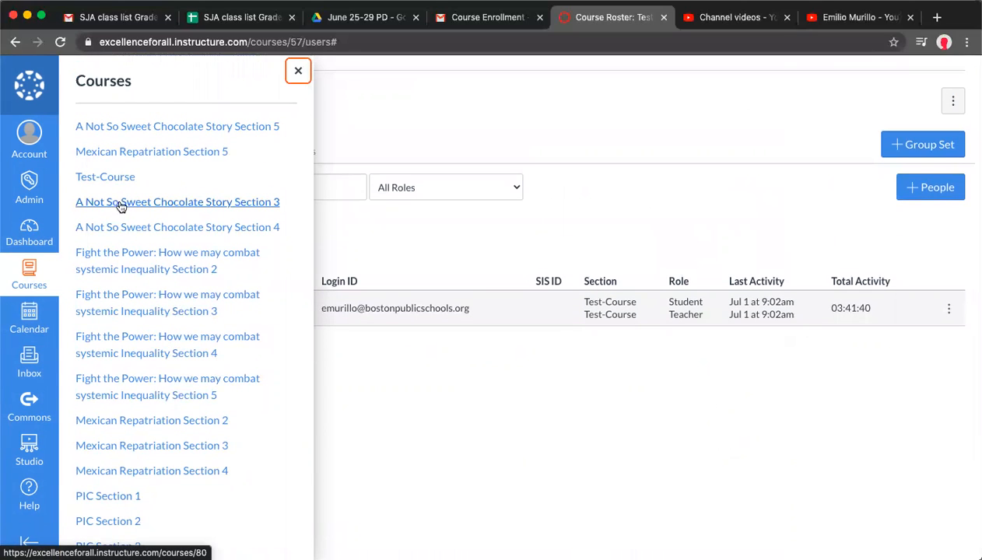
left_click(427, 211)
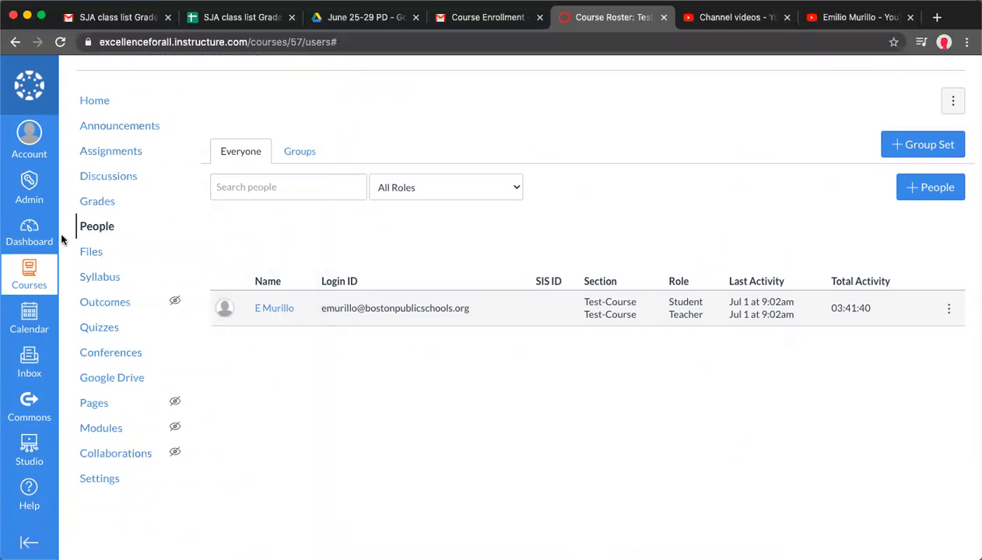
Open the All Courses list and browse the current and future course enrollments
left_click(29, 187)
left_click(29, 268)
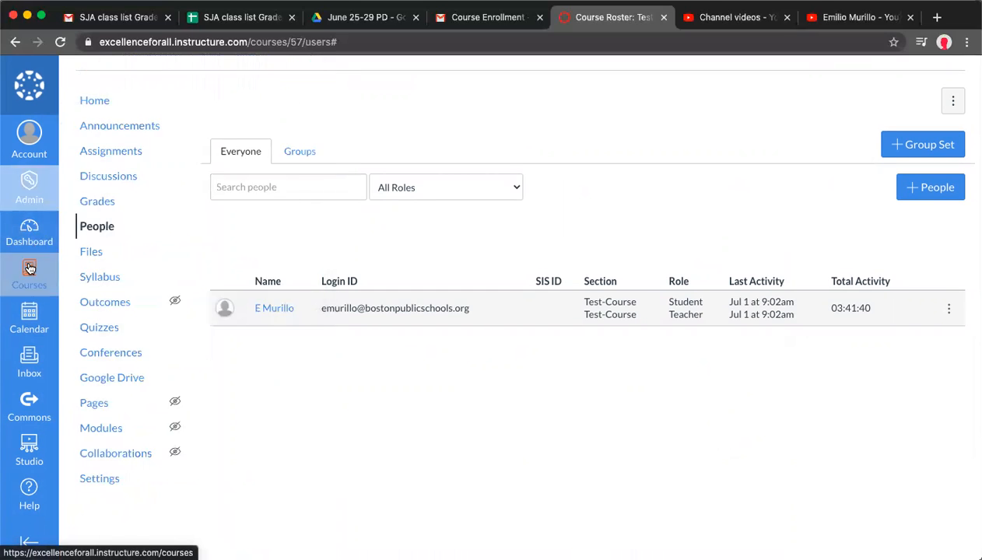
scroll(146, 262, "down", 10)
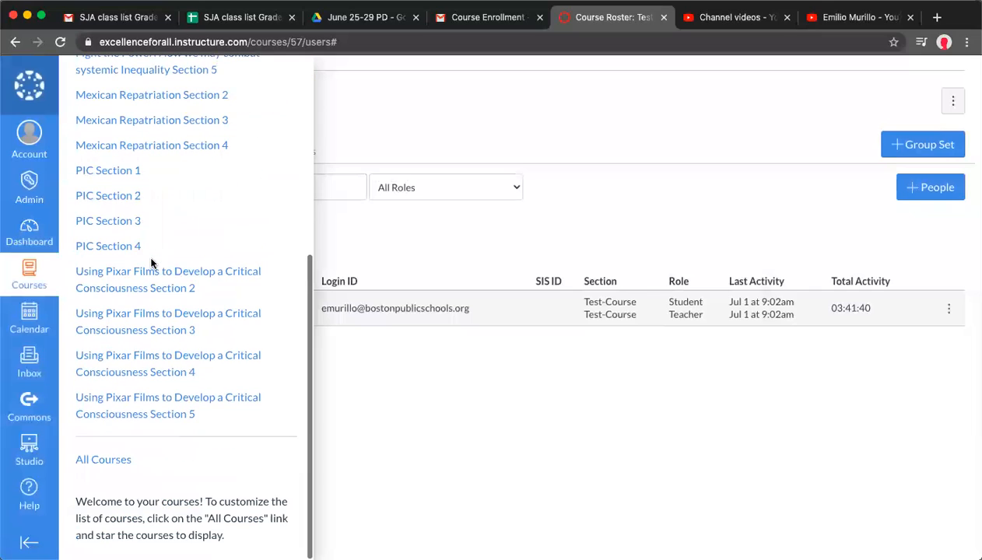
left_click(104, 460)
scroll(366, 288, "down", 1)
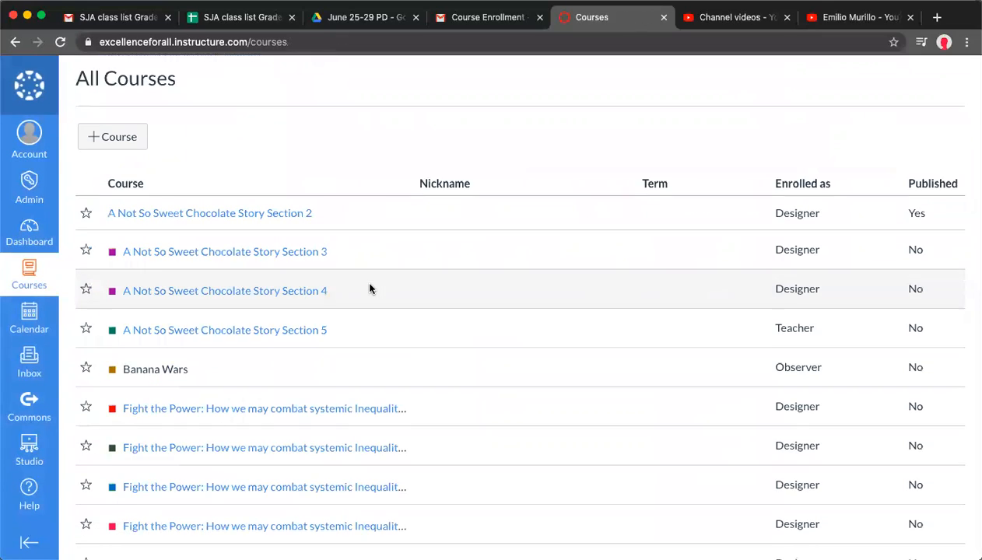
scroll(369, 289, "down", 7)
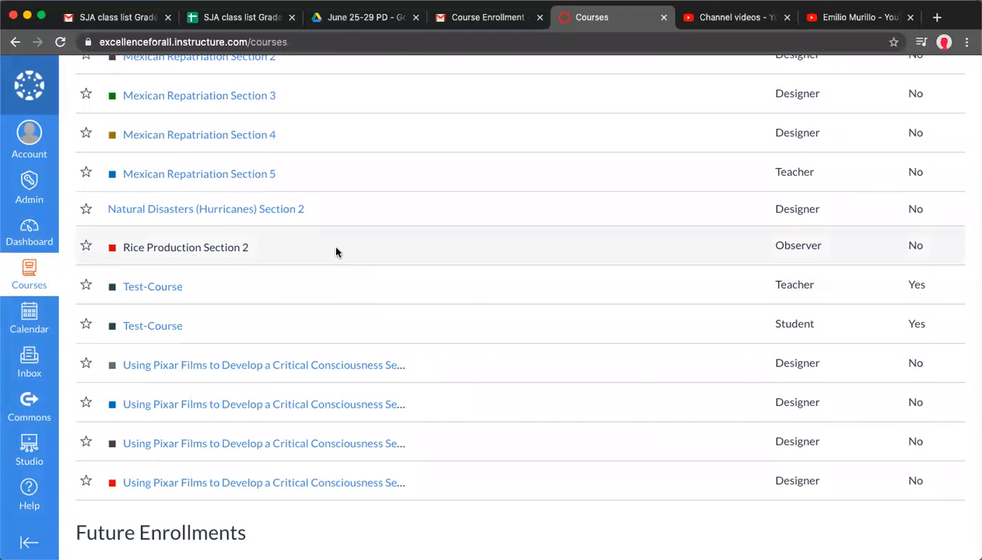
scroll(336, 251, "down", 4)
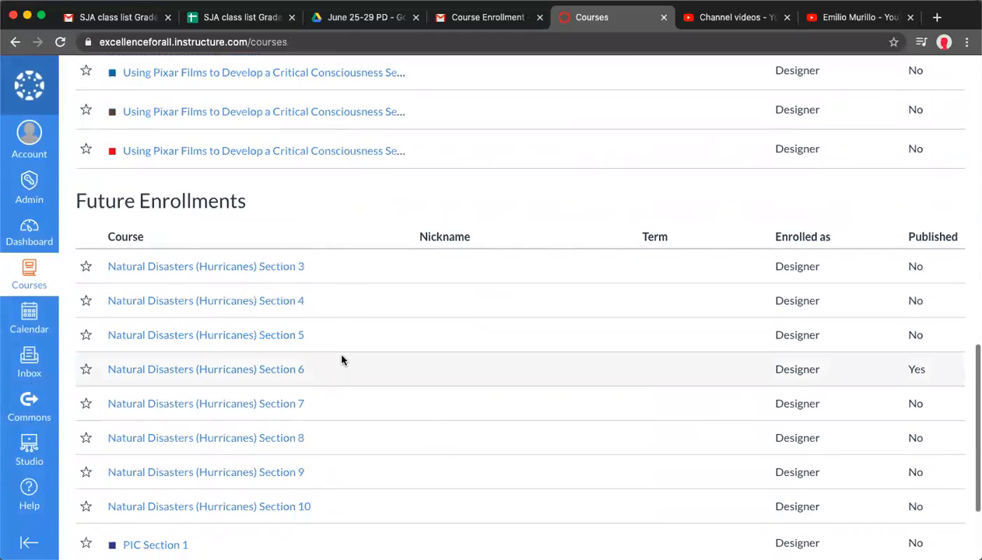
scroll(341, 359, "down", 2)
scroll(342, 263, "up", 4)
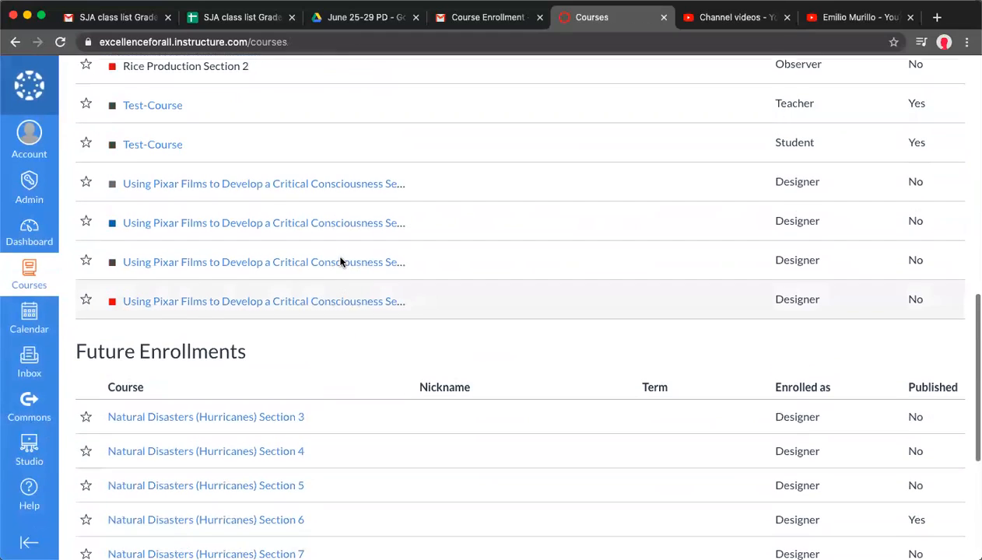
scroll(340, 262, "up", 2)
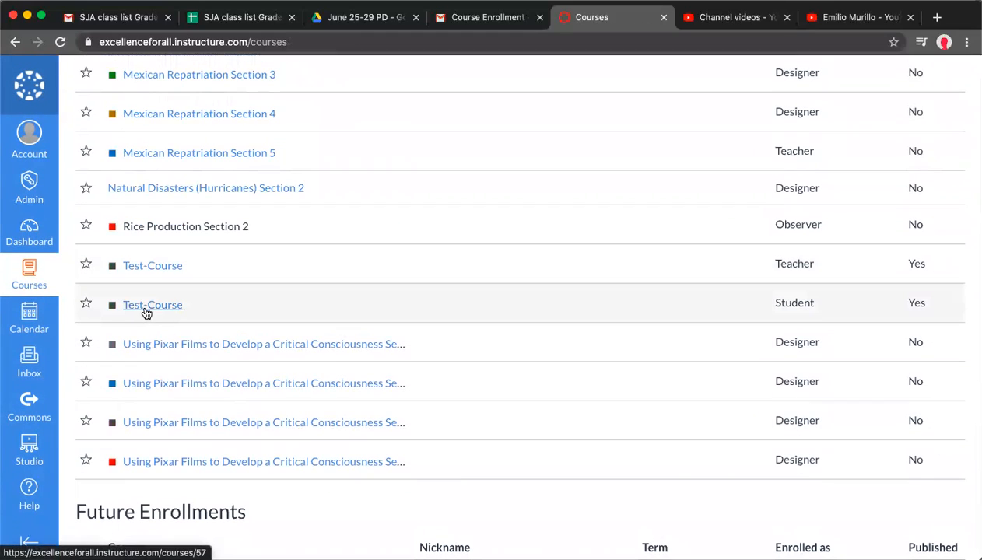
Open Test-Course from the list and review the roster on its People page
left_click(146, 311)
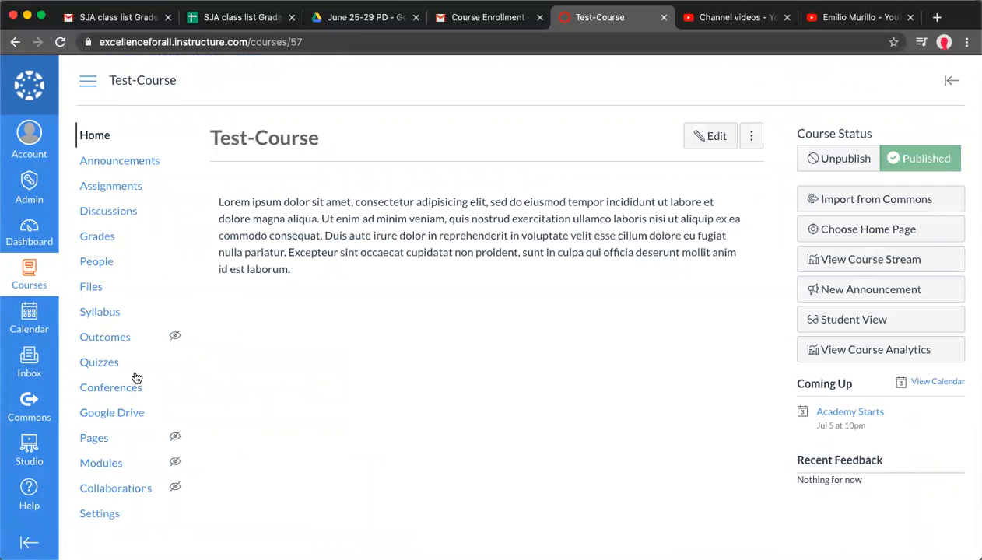
left_click(99, 265)
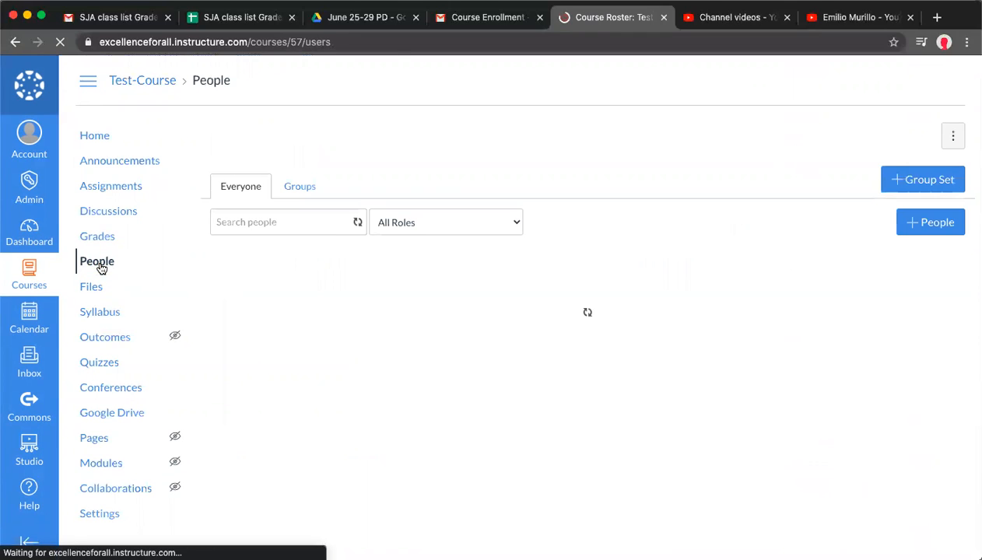
scroll(413, 309, "down", 3)
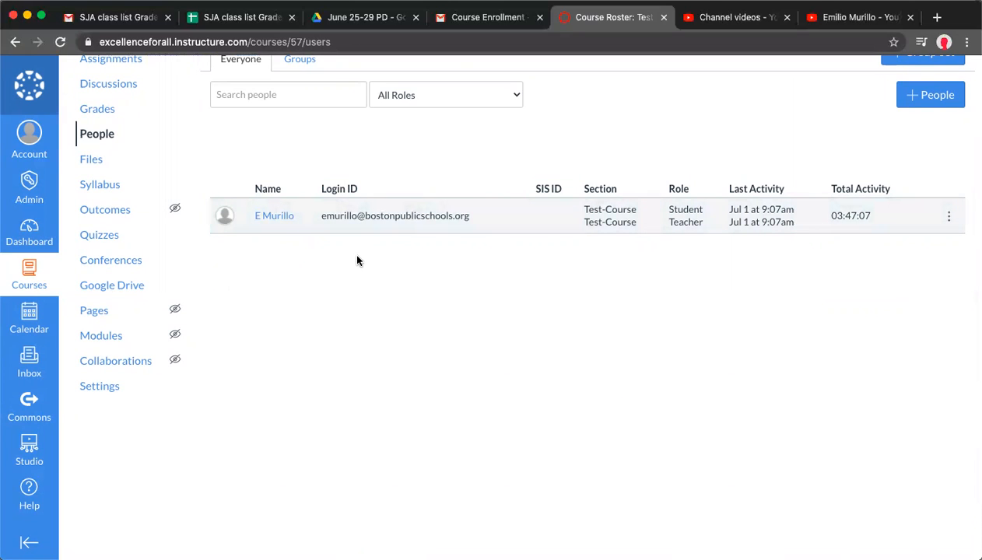
scroll(280, 251, "up", 1)
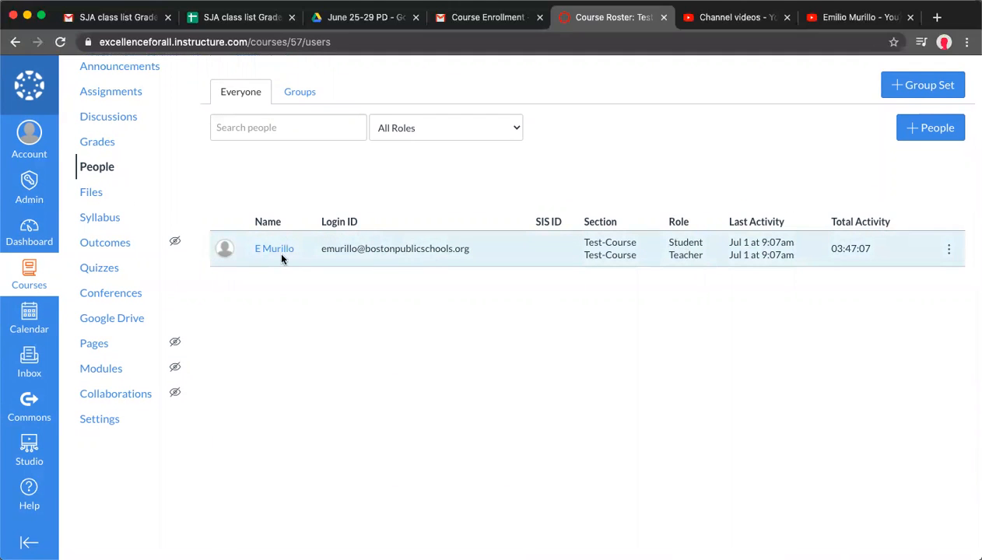
scroll(402, 288, "up", 1)
scroll(456, 354, "up", 1)
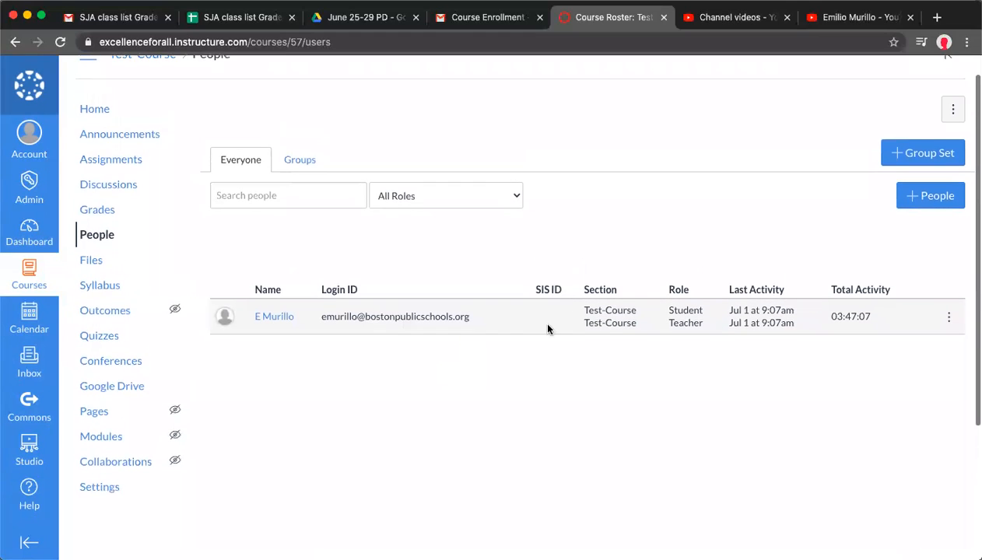